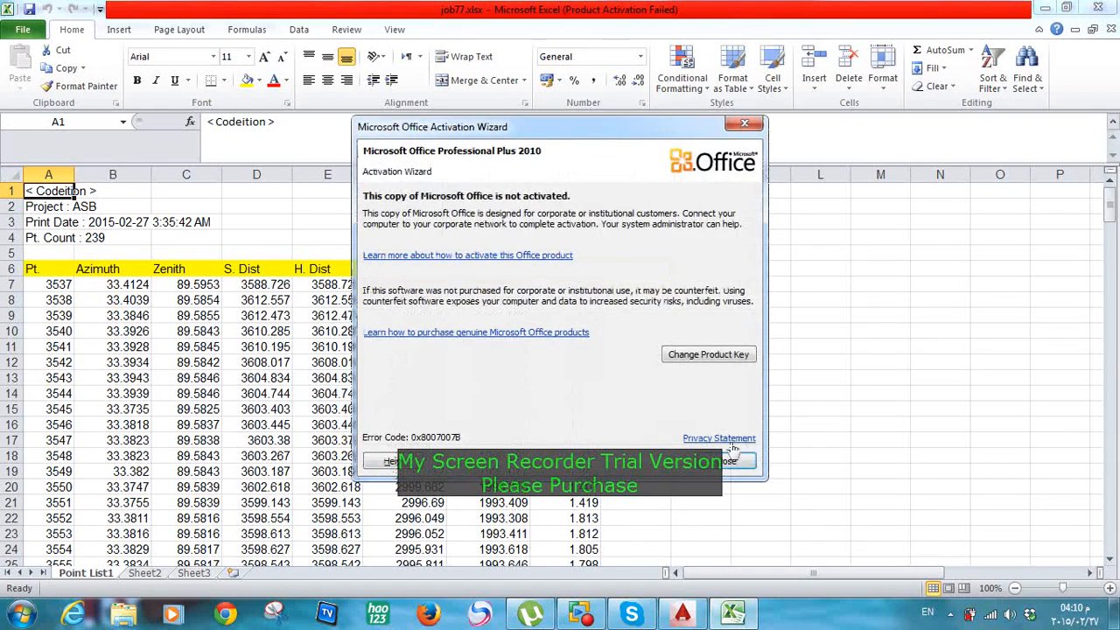
Close the Office activation wizard and check the Pt., N and E column headers of the point list
{"action": "left_click", "coordinate": [729, 460]}
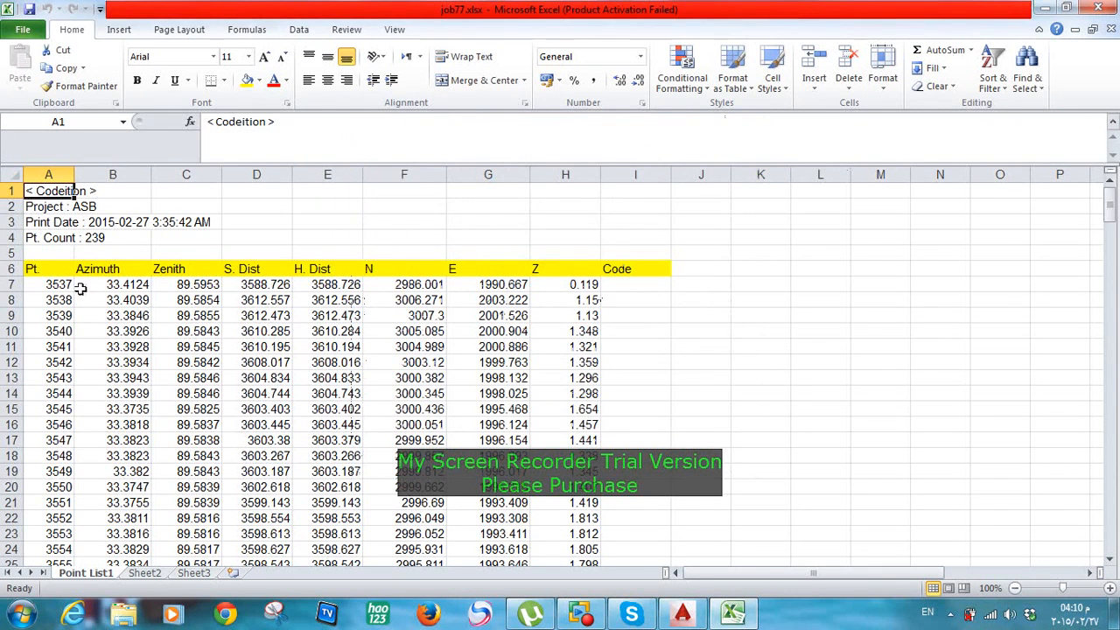
{"action": "left_click", "coordinate": [38, 273]}
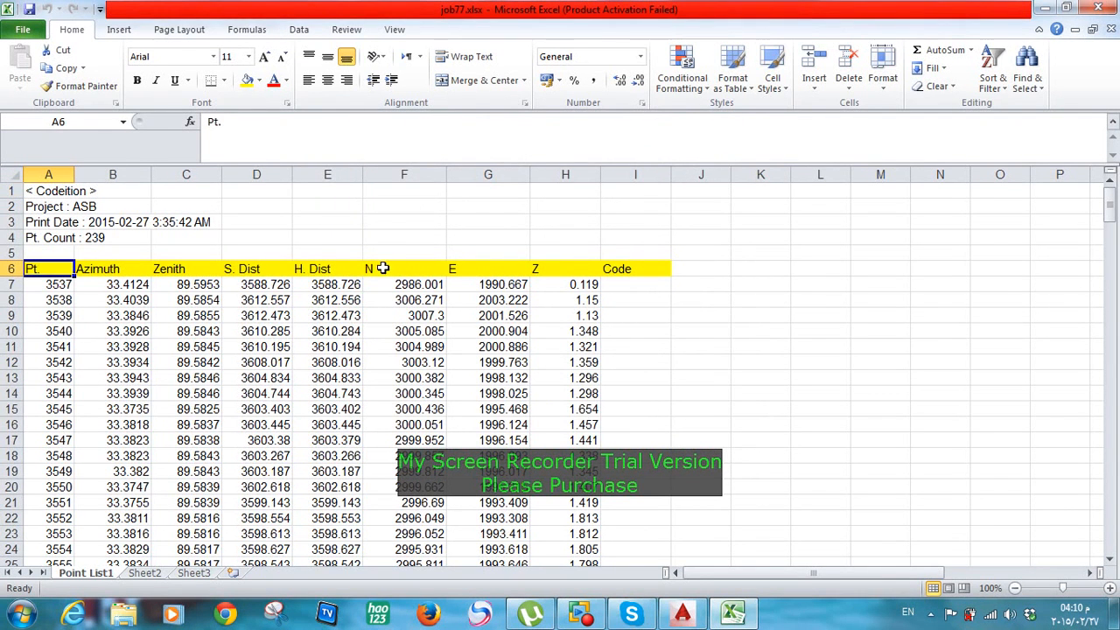
{"action": "left_click", "coordinate": [382, 269]}
{"action": "left_click", "coordinate": [482, 266]}
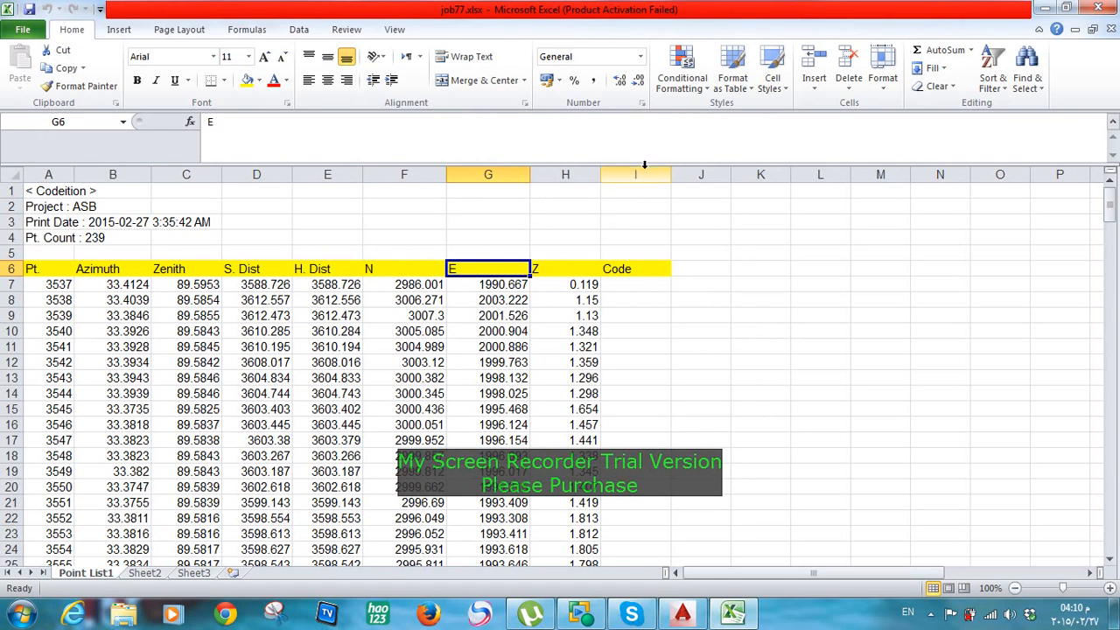
Hide the Z and Code columns (H:I) and the Azimuth through H. Dist columns (B:E)
{"action": "left_click_drag", "start_coordinate": [644, 165], "coordinate": [569, 175]}
{"action": "right_click", "coordinate": [569, 176]}
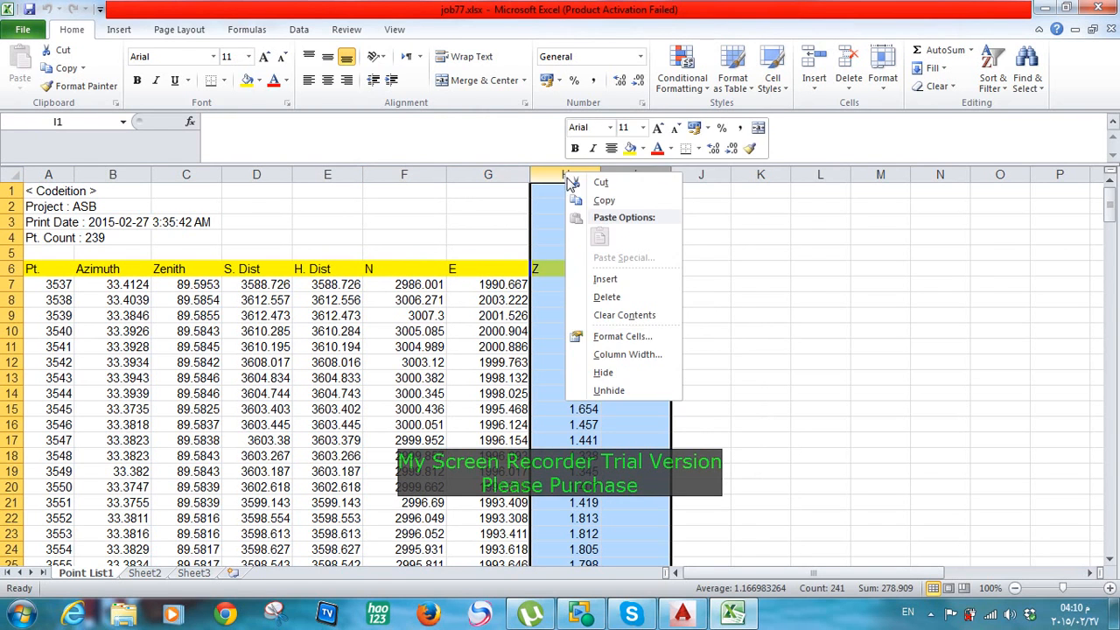
{"action": "left_click", "coordinate": [652, 366]}
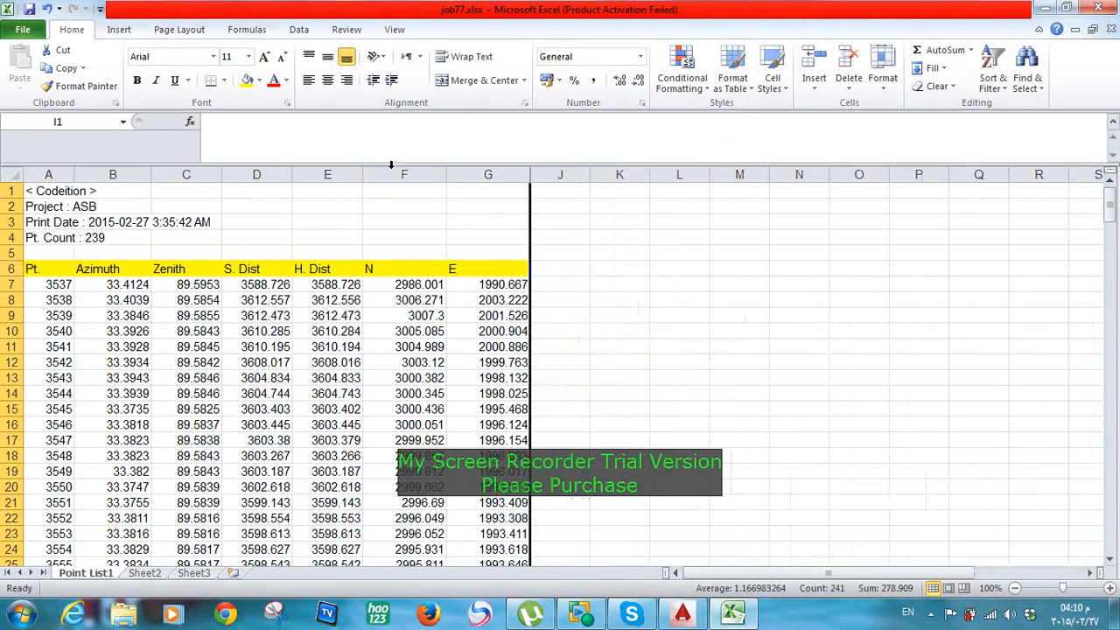
{"action": "left_click_drag", "start_coordinate": [335, 174], "coordinate": [112, 174]}
{"action": "right_click", "coordinate": [123, 177]}
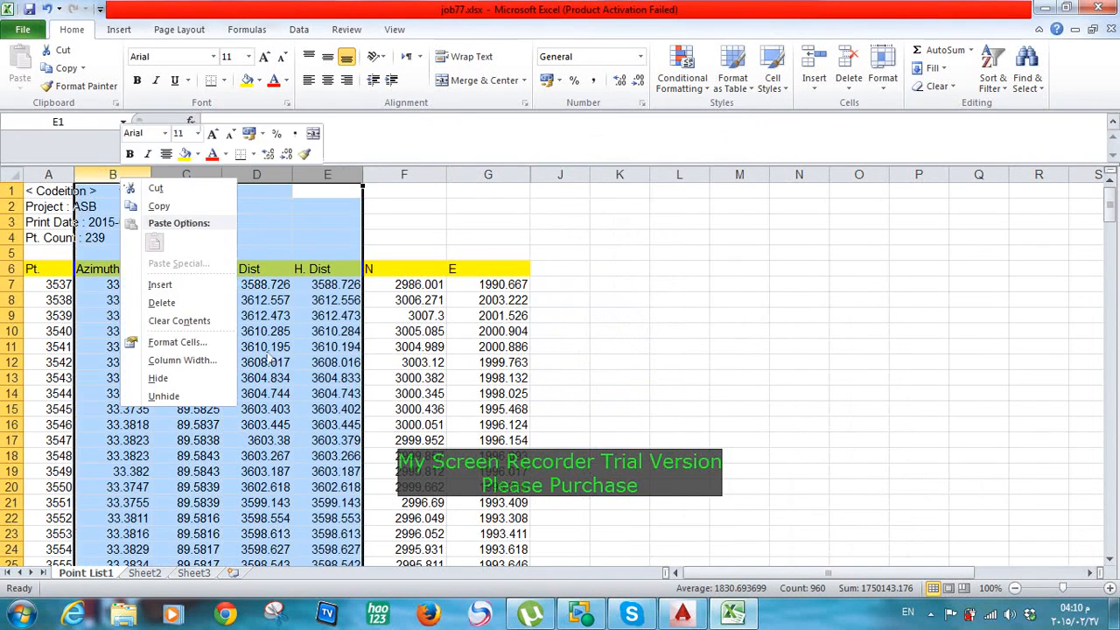
{"action": "left_click", "coordinate": [201, 379]}
Check the first N and E coordinates in row 7 and widen empty column J beside the E column
{"action": "left_click", "coordinate": [327, 283]}
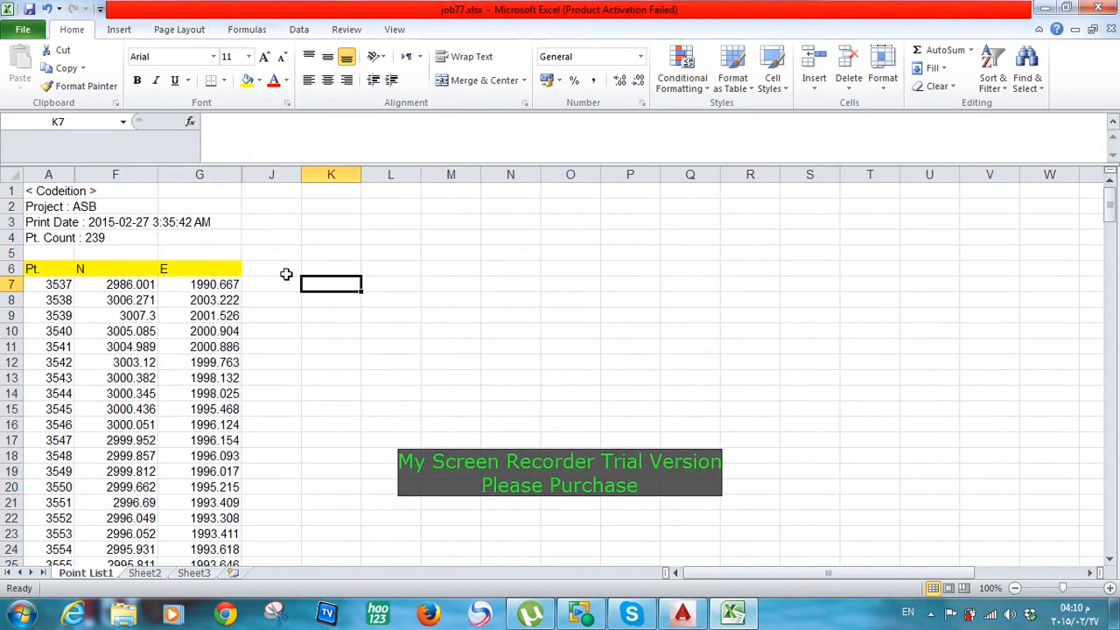
{"action": "left_click", "coordinate": [284, 280]}
{"action": "left_click", "coordinate": [113, 280]}
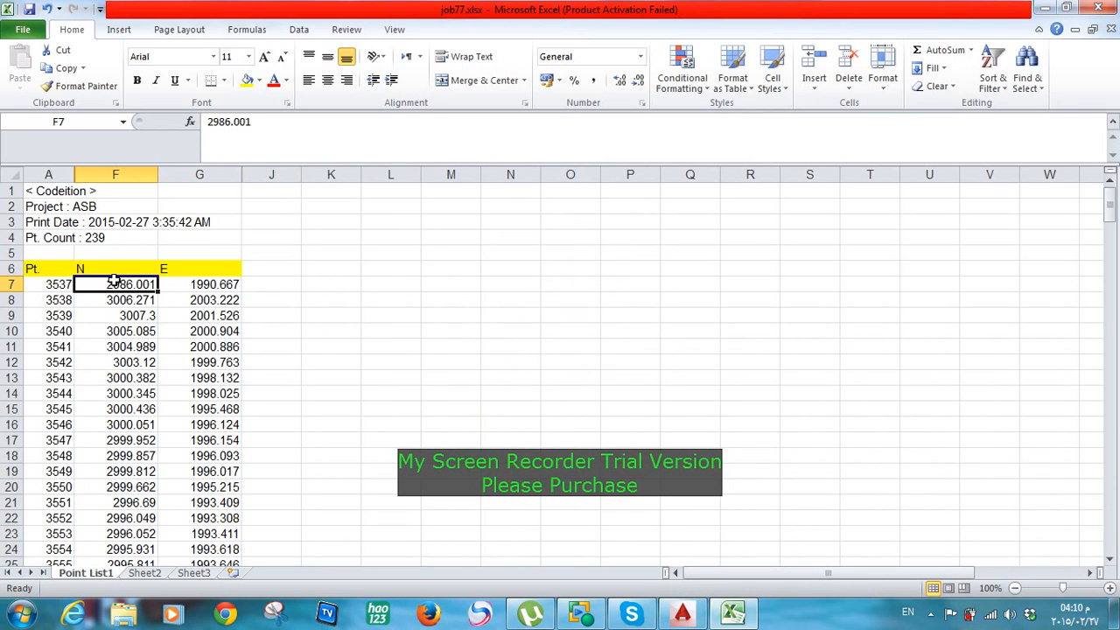
{"action": "left_click", "coordinate": [197, 300]}
{"action": "left_click", "coordinate": [196, 288]}
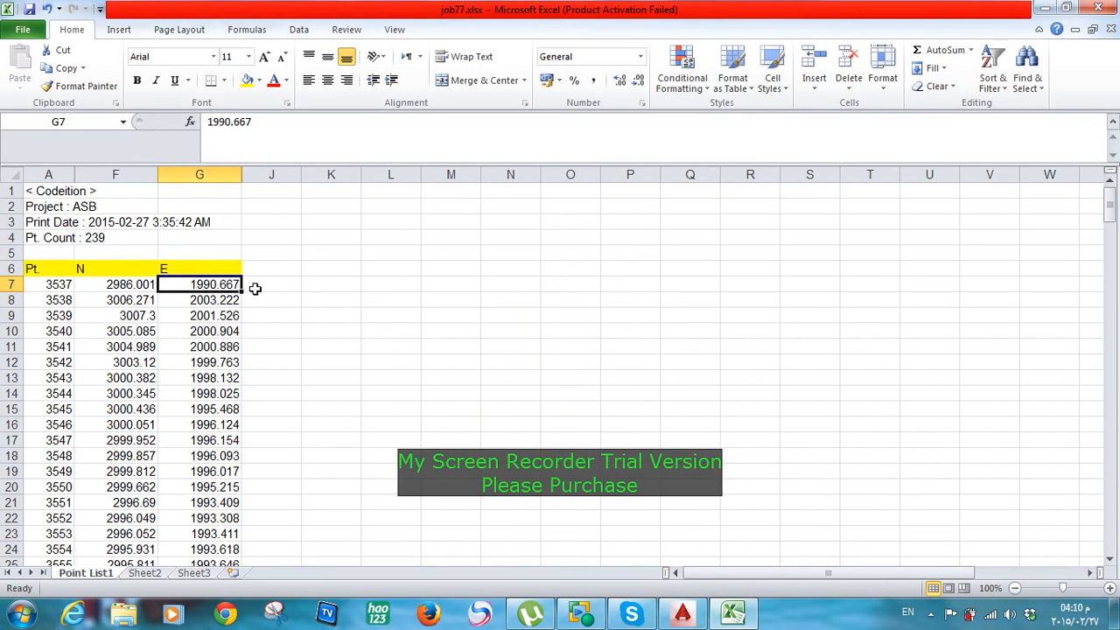
{"action": "left_click_drag", "start_coordinate": [301, 172], "coordinate": [634, 151]}
Switch to AutoCAD and create a point at coordinates 10,10 in the drawing
{"action": "left_click", "coordinate": [682, 614]}
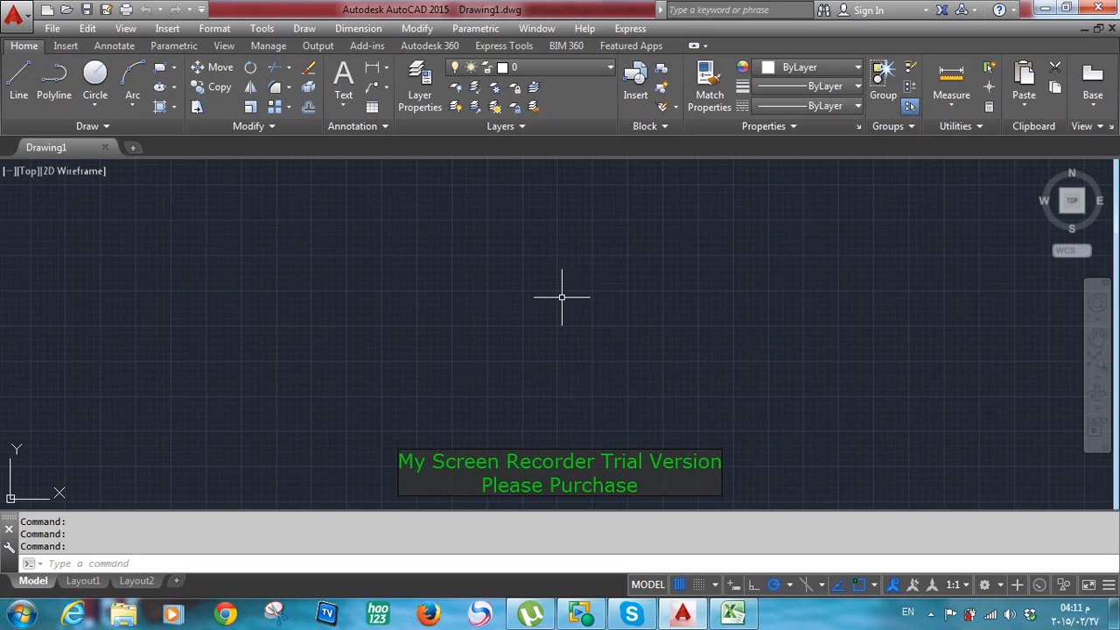
{"action": "type", "text": "po"}
{"action": "key", "text": "Return"}
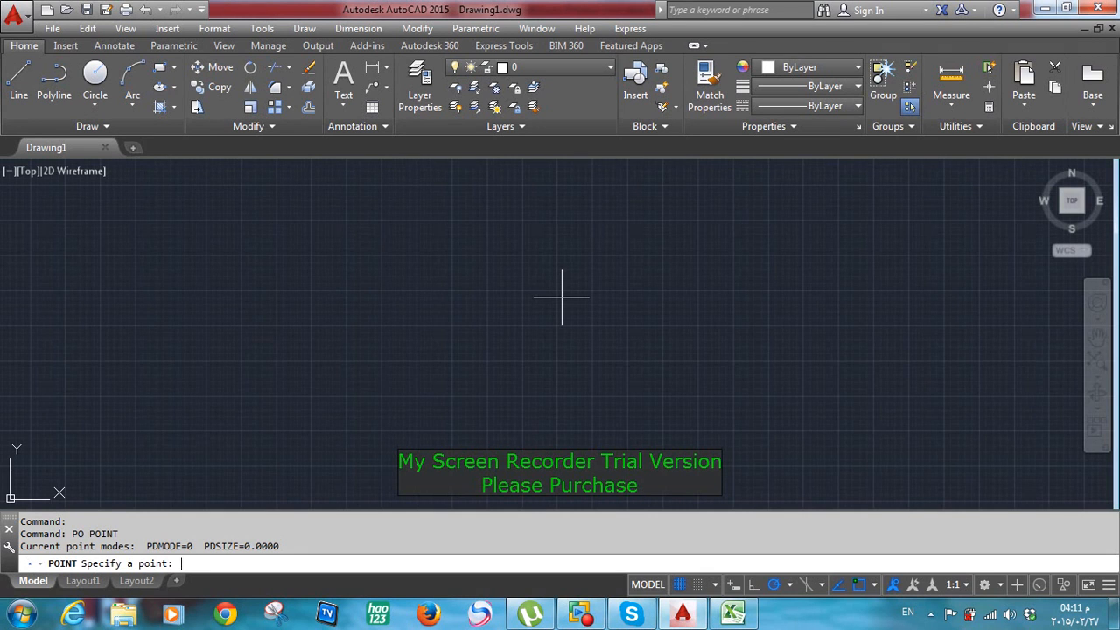
{"action": "type", "text": "10,10"}
{"action": "key", "text": "Return"}
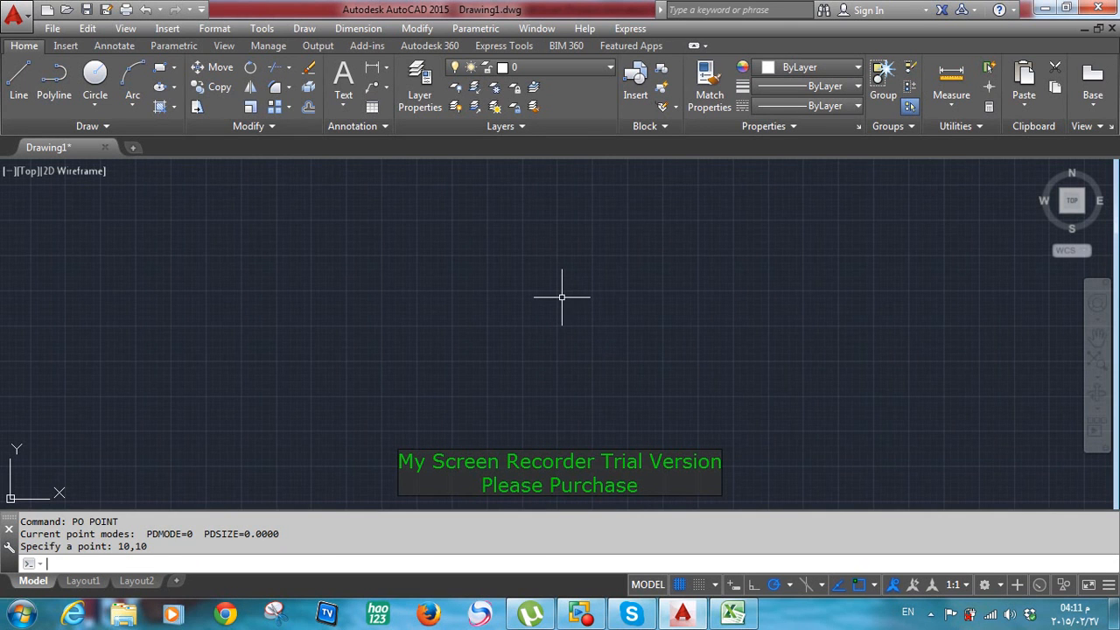
Set the point style to the circle with an X, sized 0.1 in absolute units
{"action": "middle_click", "coordinate": [449, 288]}
{"action": "middle_click", "coordinate": [449, 288]}
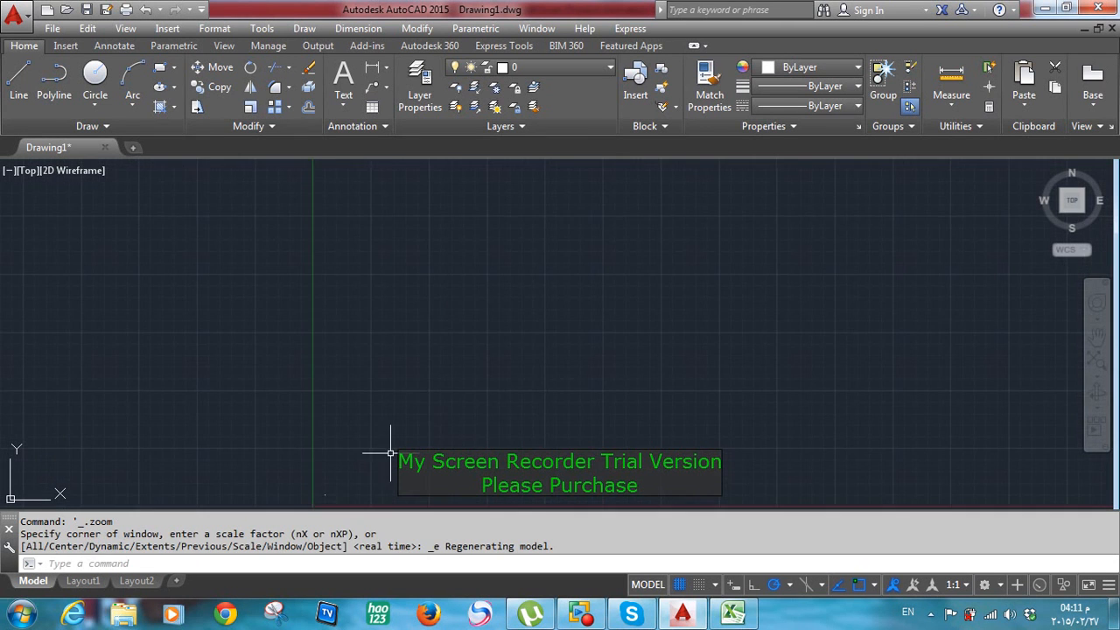
{"action": "scroll", "coordinate": [350, 375], "scroll_direction": "up", "scroll_amount": 10}
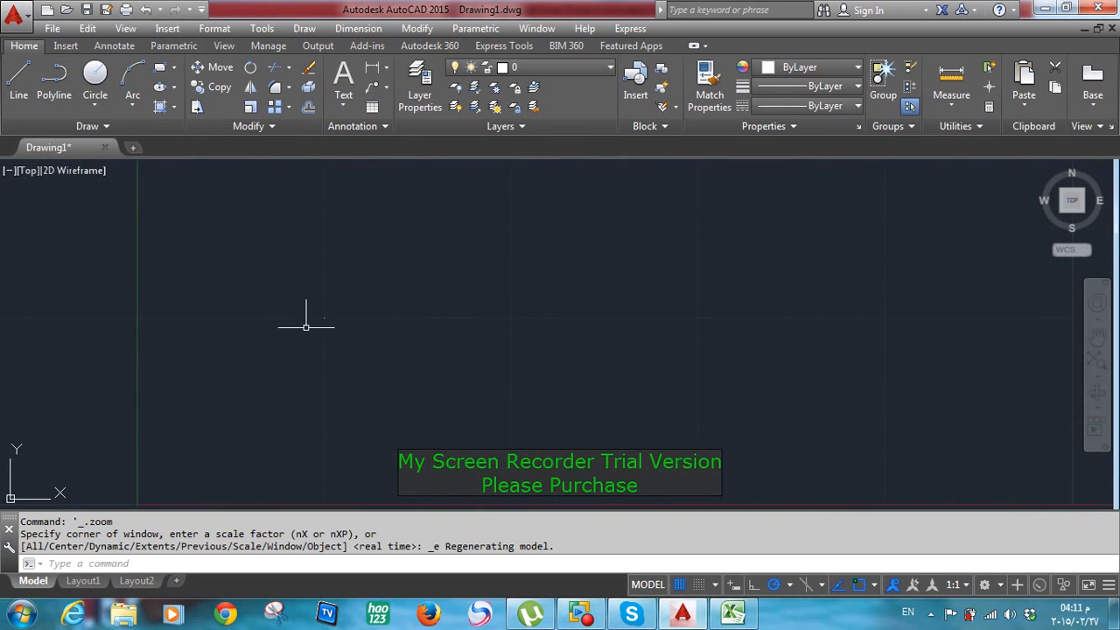
{"action": "left_click", "coordinate": [214, 28]}
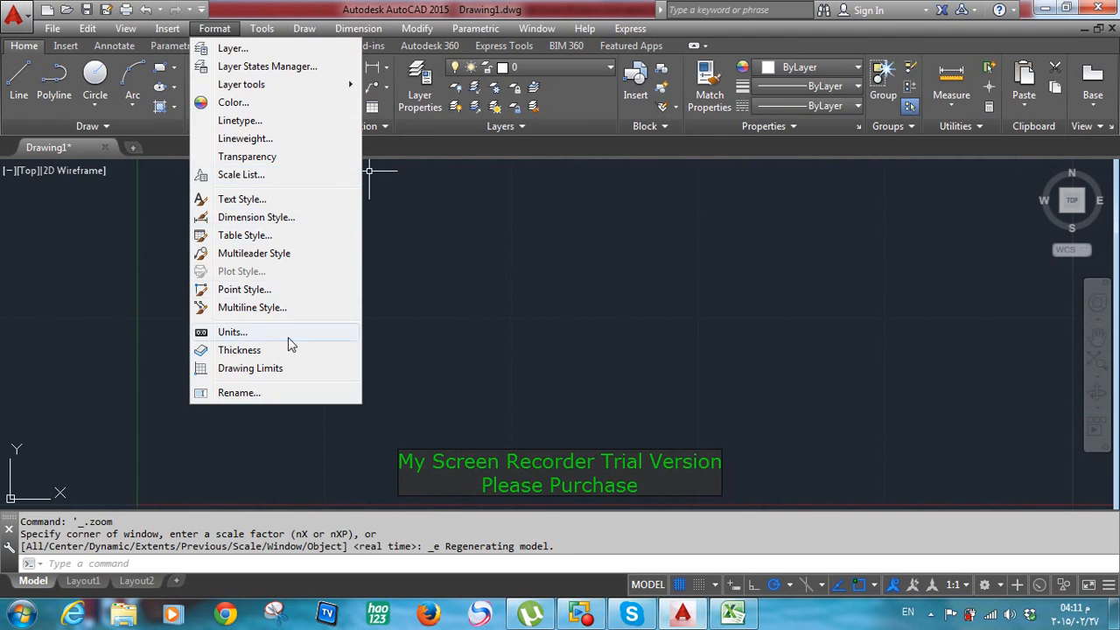
{"action": "left_click", "coordinate": [288, 292]}
{"action": "left_click", "coordinate": [600, 228]}
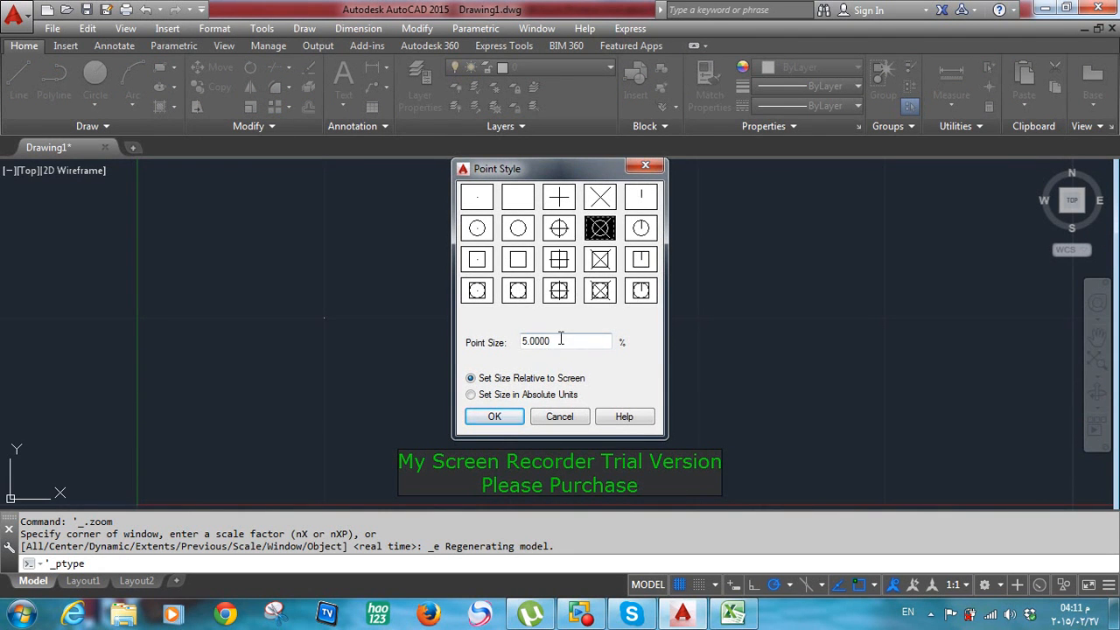
{"action": "left_click", "coordinate": [557, 395]}
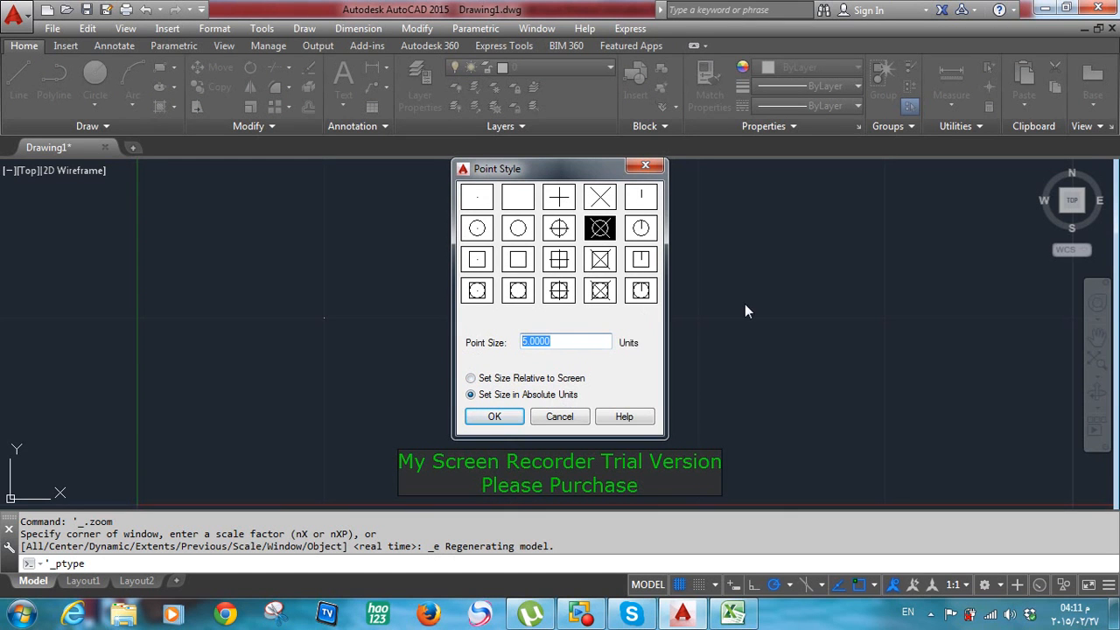
{"action": "type", "text": "0.1"}
{"action": "left_click", "coordinate": [495, 416]}
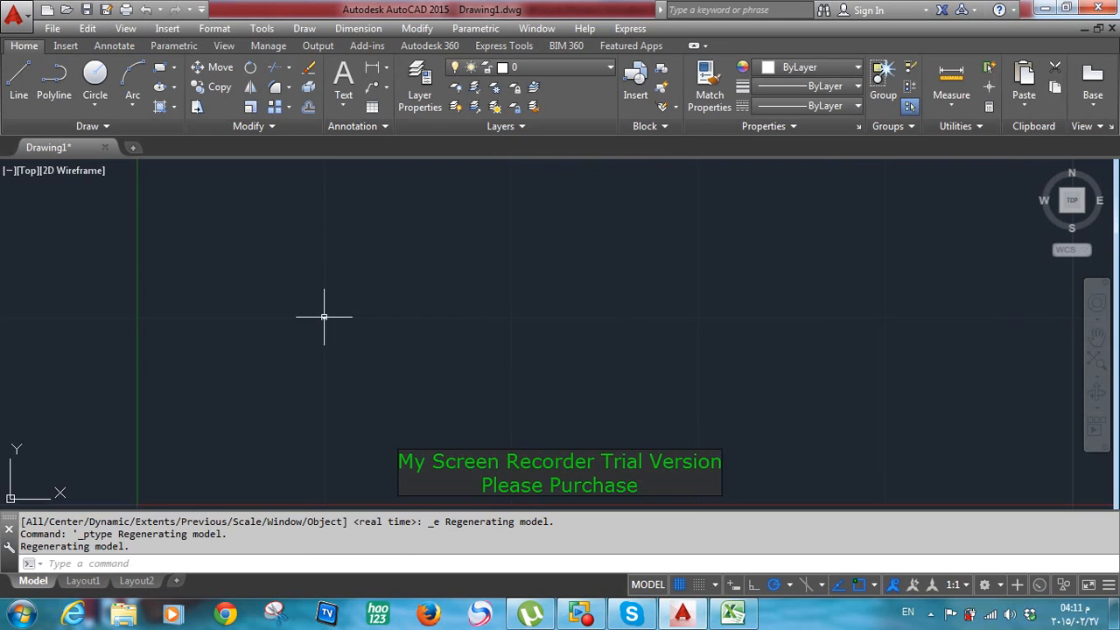
Set the point size in the Point Style settings to 0.3 units
{"action": "left_click", "coordinate": [214, 28]}
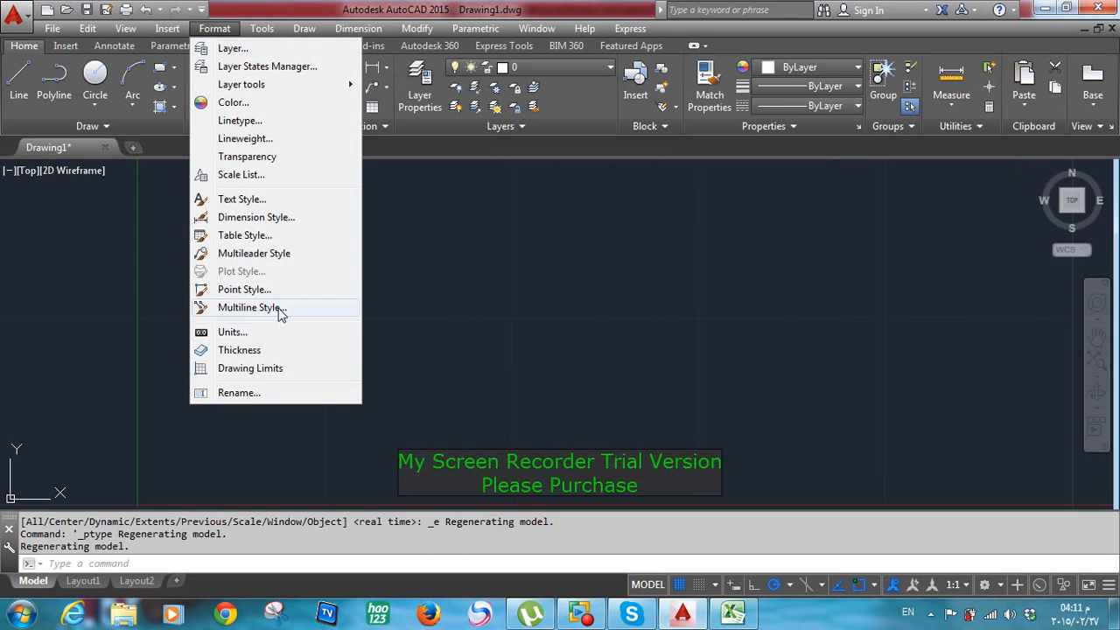
{"action": "left_click", "coordinate": [278, 290]}
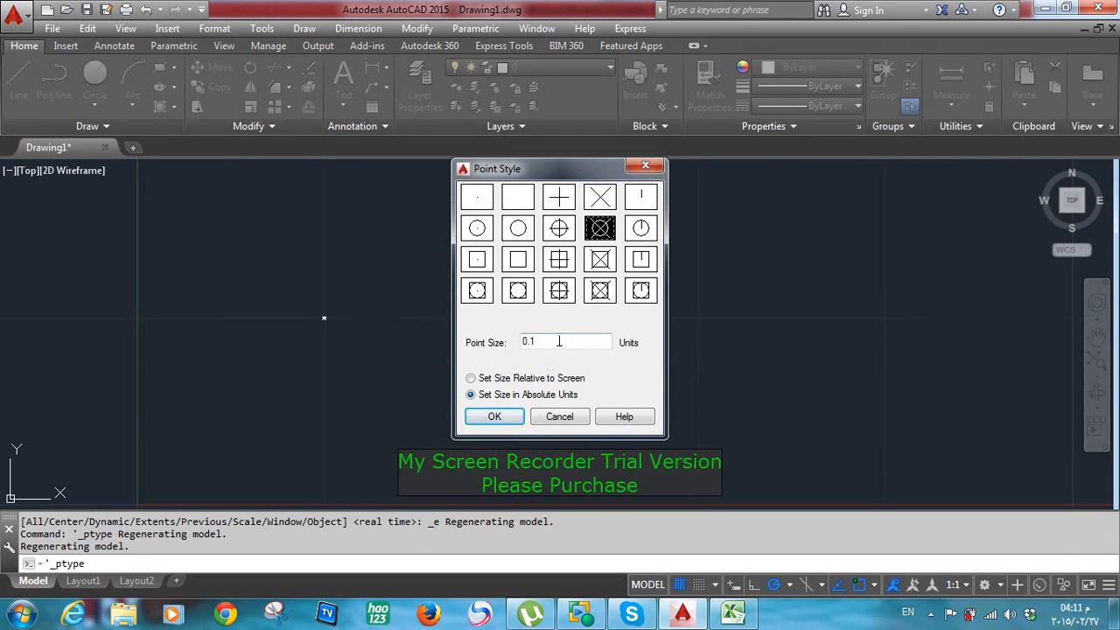
{"action": "double_click", "coordinate": [538, 341]}
{"action": "type", "text": "0.3"}
{"action": "key", "text": "Return"}
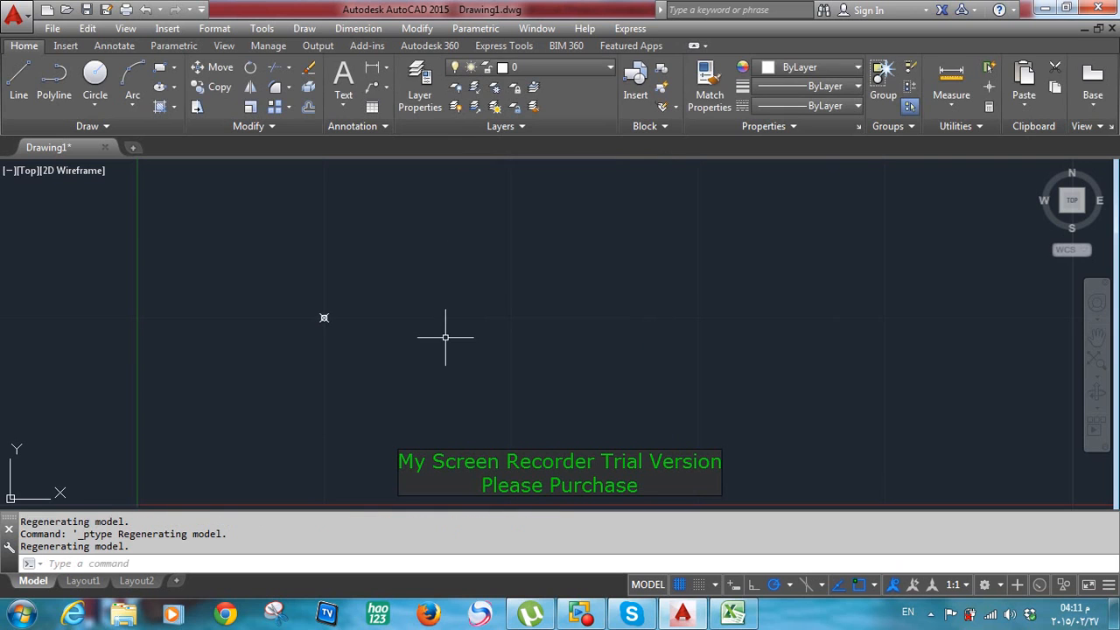
Create two more points at coordinates 20,20 and 30,30
{"action": "scroll", "coordinate": [415, 324], "scroll_direction": "down", "scroll_amount": 3}
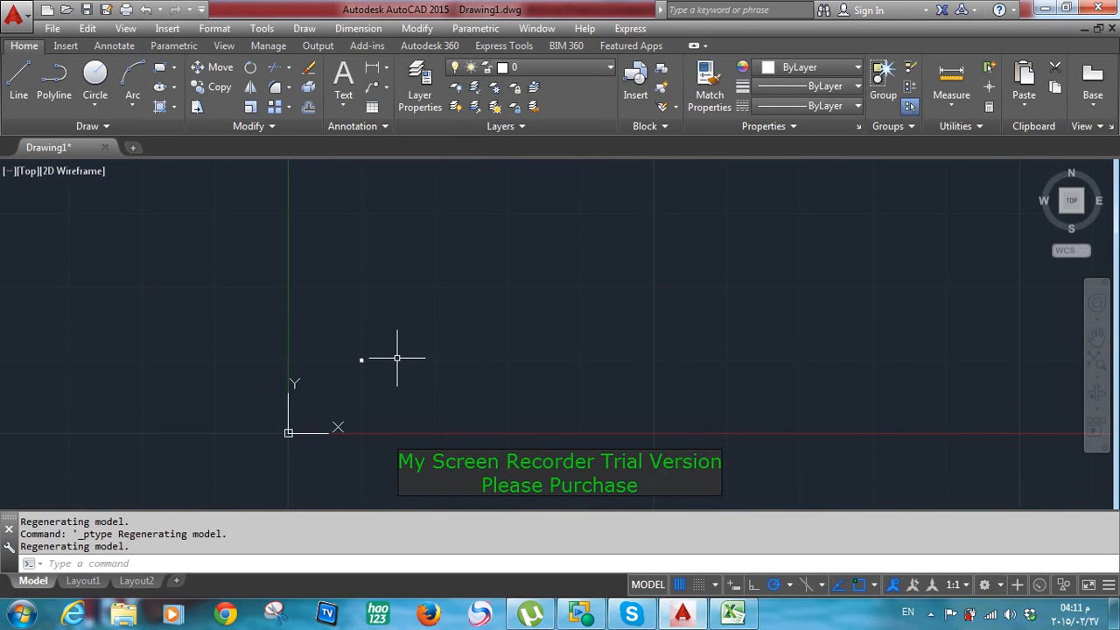
{"action": "type", "text": "po"}
{"action": "key", "text": "Return"}
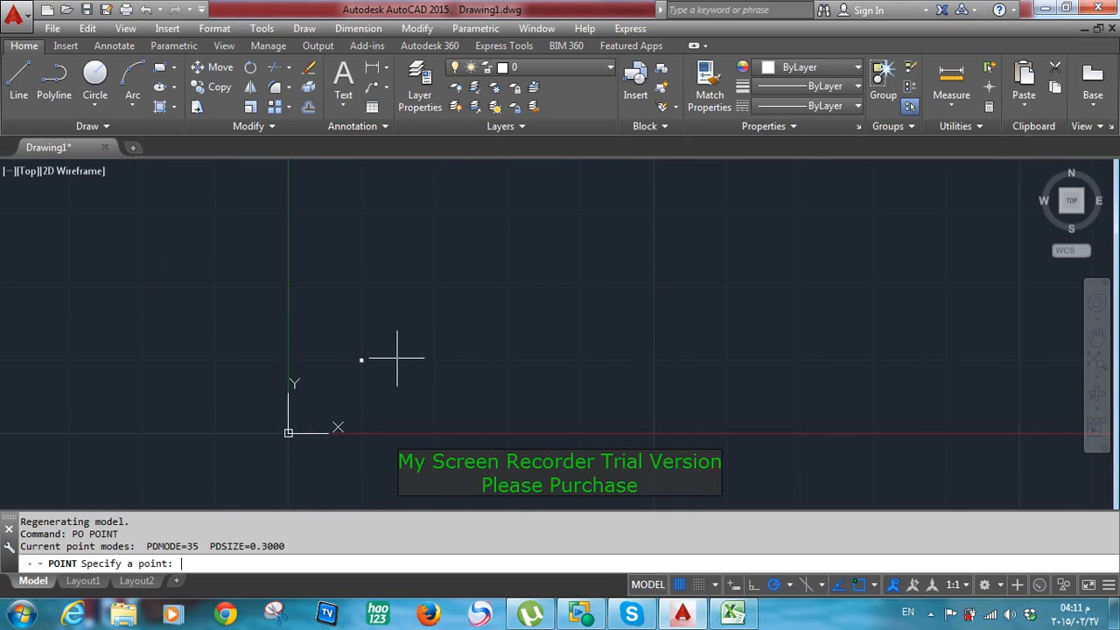
{"action": "type", "text": "20,20"}
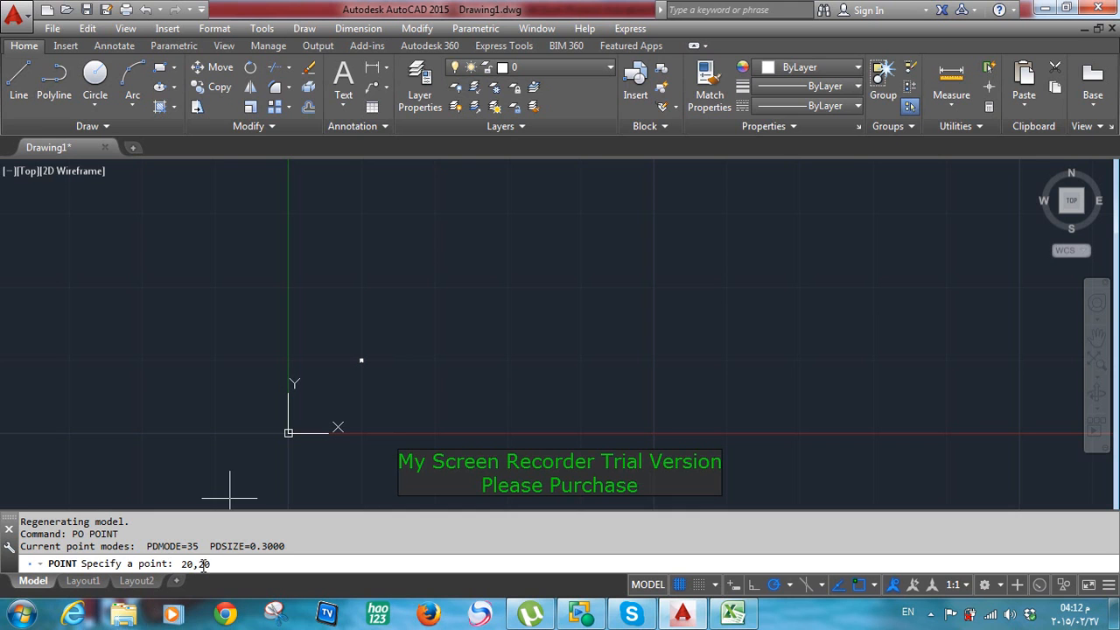
{"action": "key", "text": "Return"}
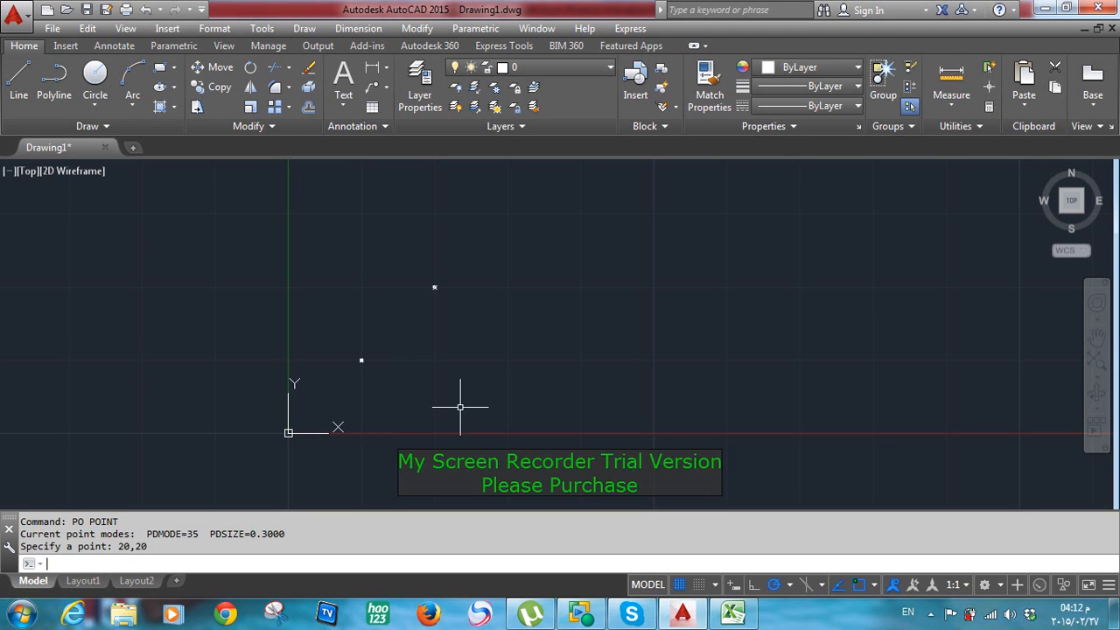
{"action": "type", "text": "po"}
{"action": "key", "text": "Return"}
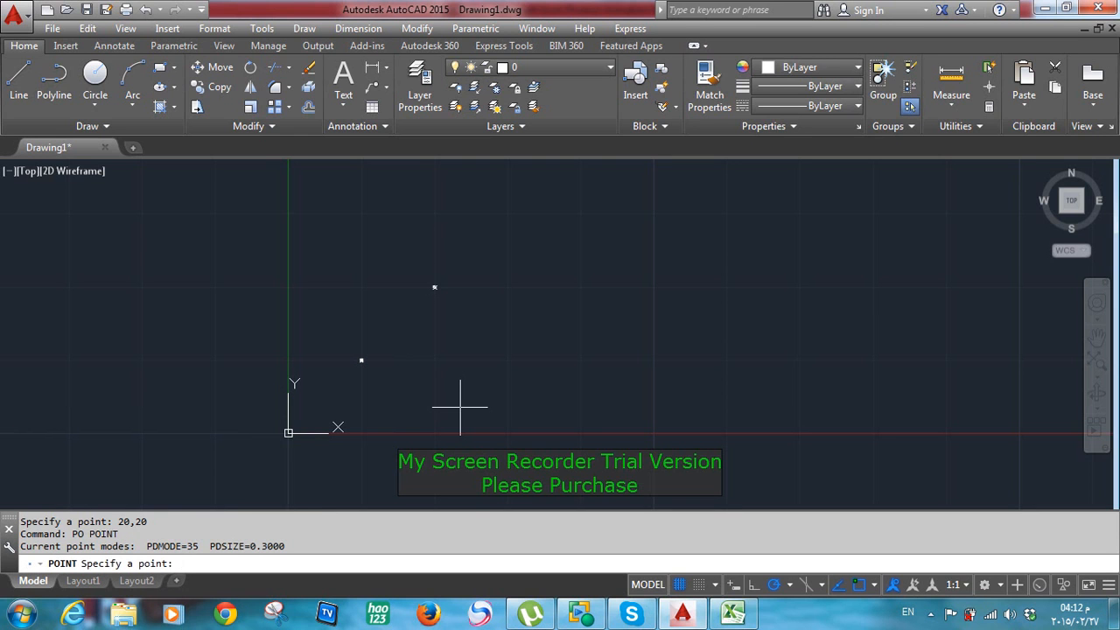
{"action": "type", "text": "30,30"}
{"action": "key", "text": "Return"}
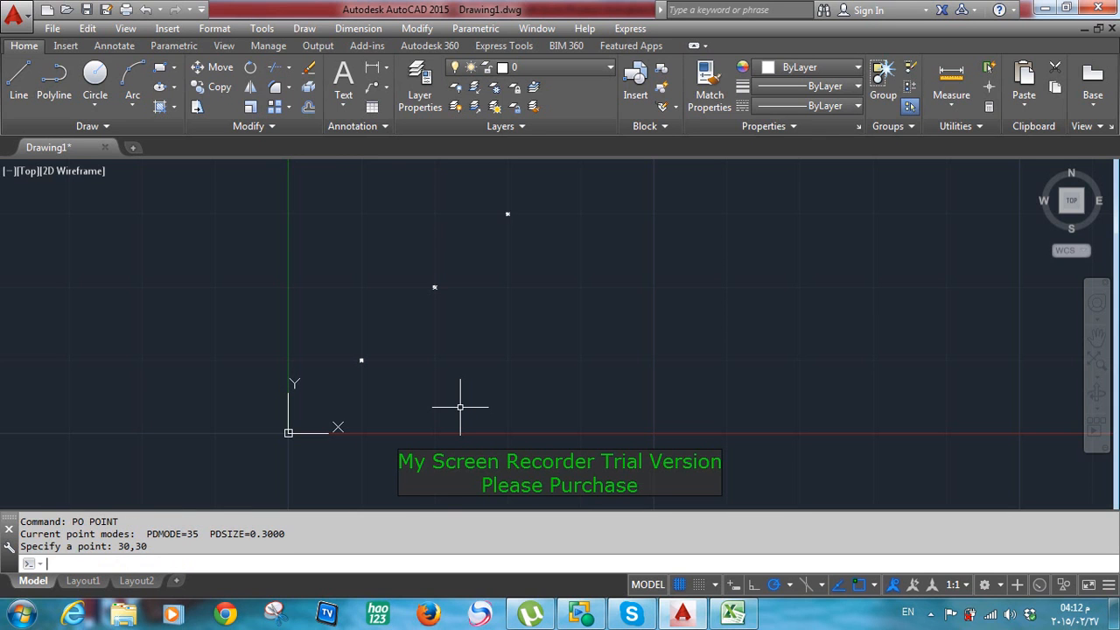
Select all three points in the drawing and erase them
{"action": "key", "text": "Escape"}
{"action": "key", "text": "Escape"}
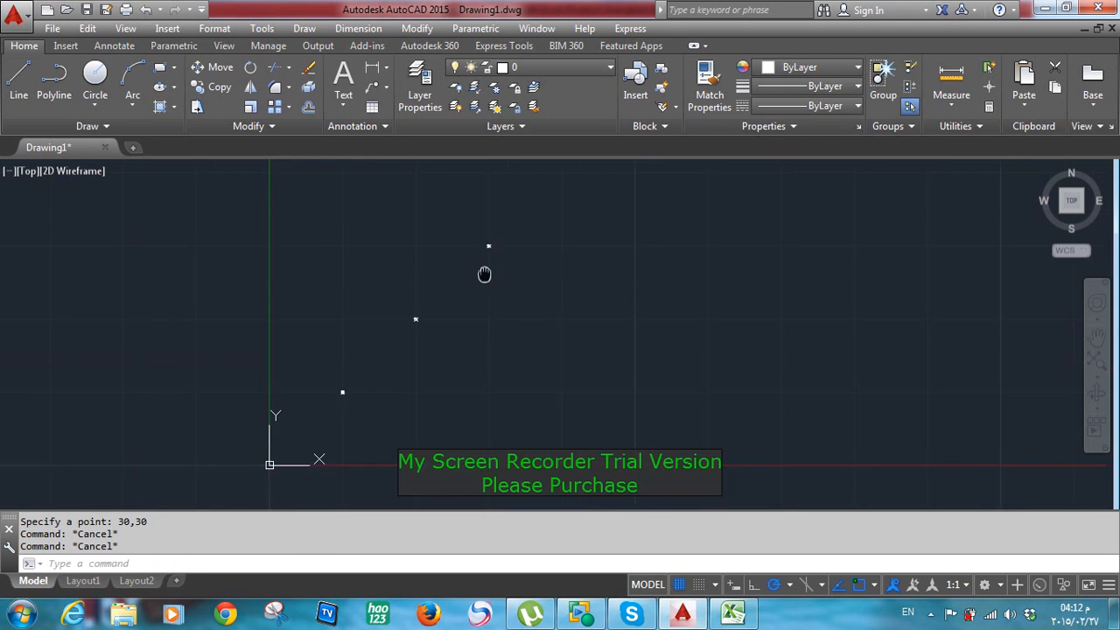
{"action": "left_click", "coordinate": [525, 233]}
{"action": "left_click", "coordinate": [260, 464]}
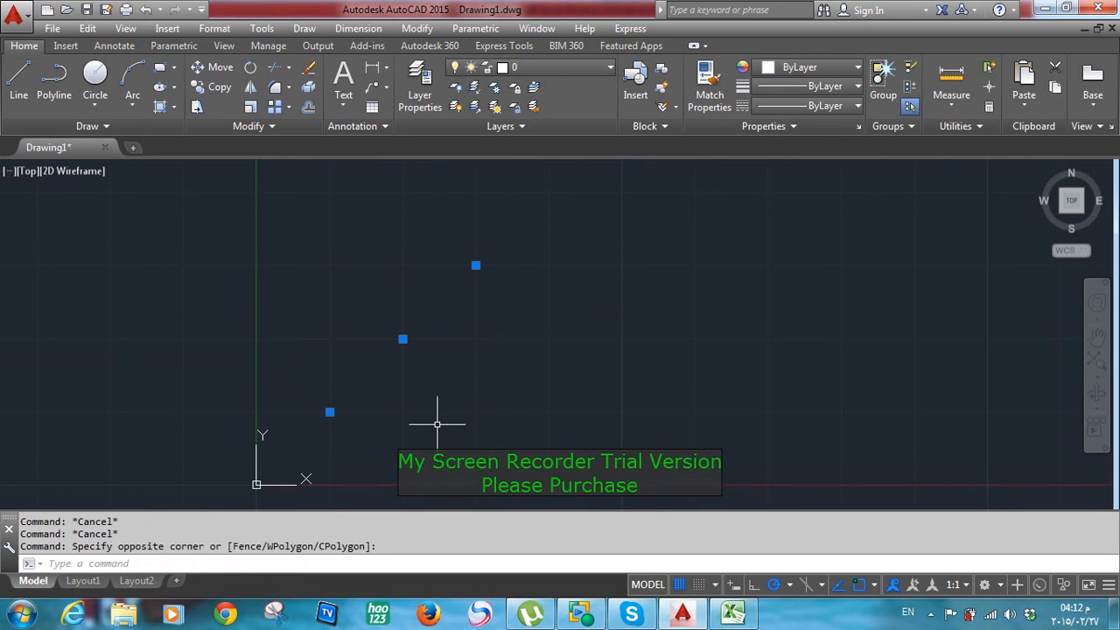
{"action": "key", "text": "Delete"}
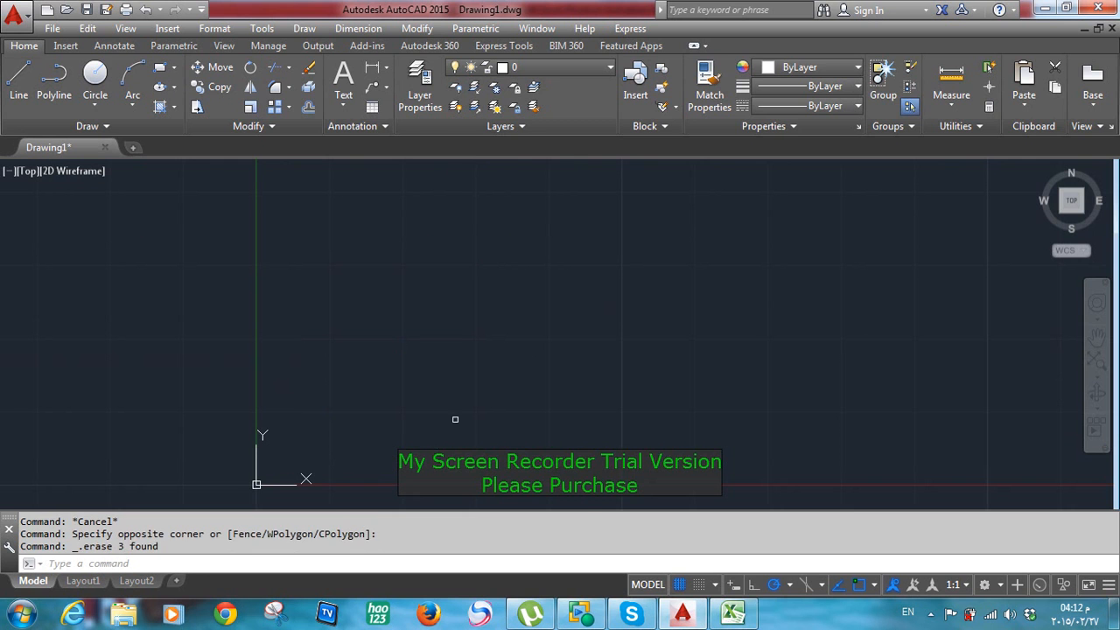
Switch to the job77.xlsx workbook in Excel and start a CONCATENATE formula in cell J7
{"action": "left_click", "coordinate": [733, 612]}
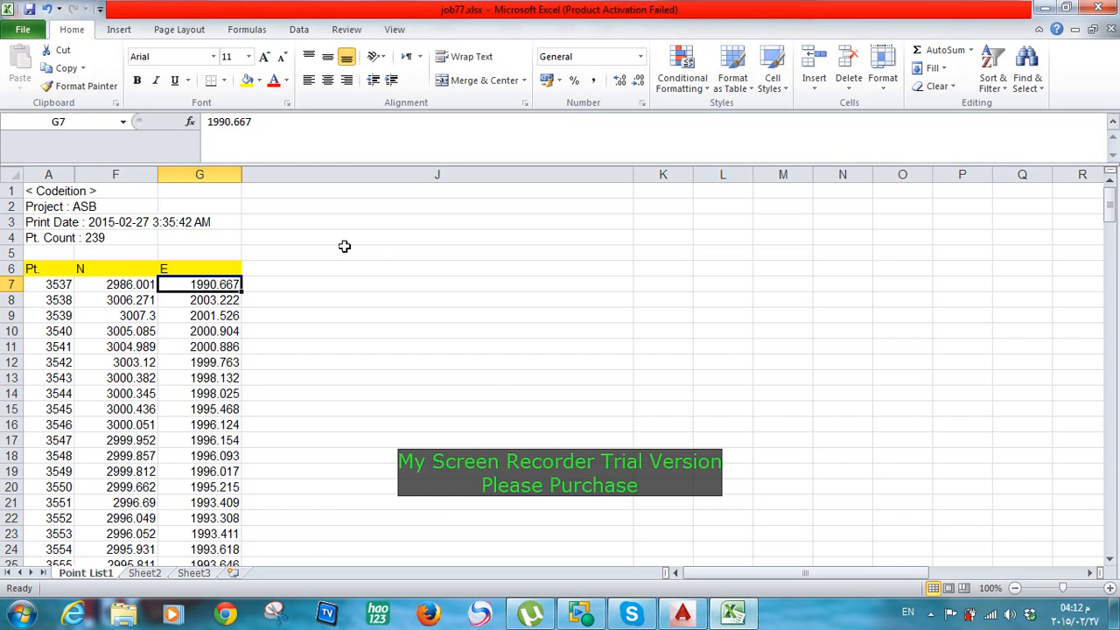
{"action": "left_click", "coordinate": [318, 284]}
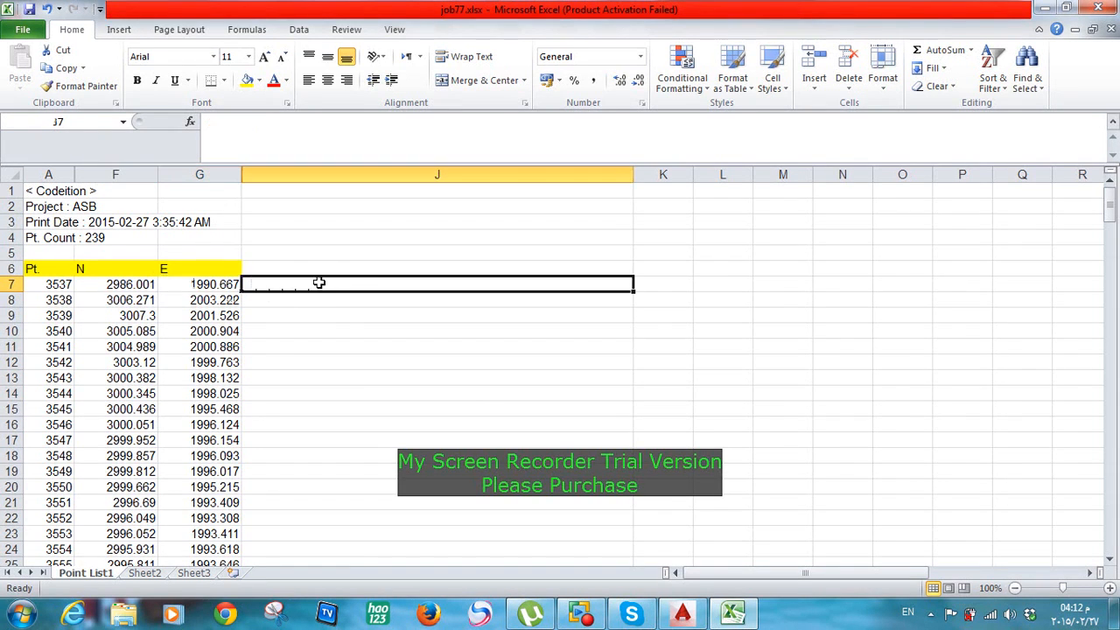
{"action": "type", "text": "="}
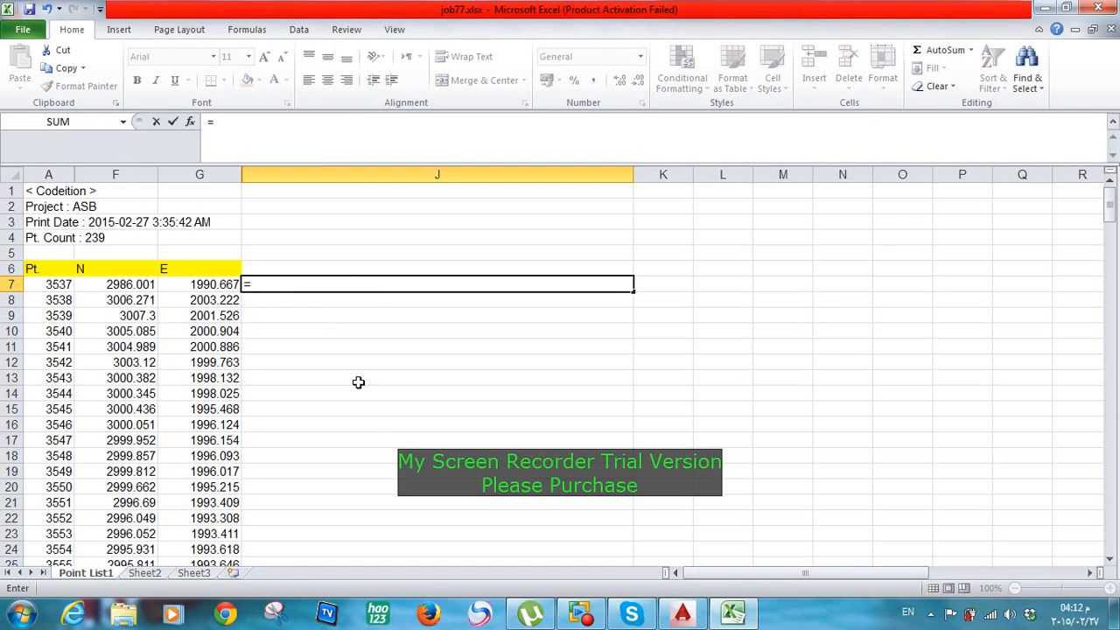
{"action": "type", "text": "conc"}
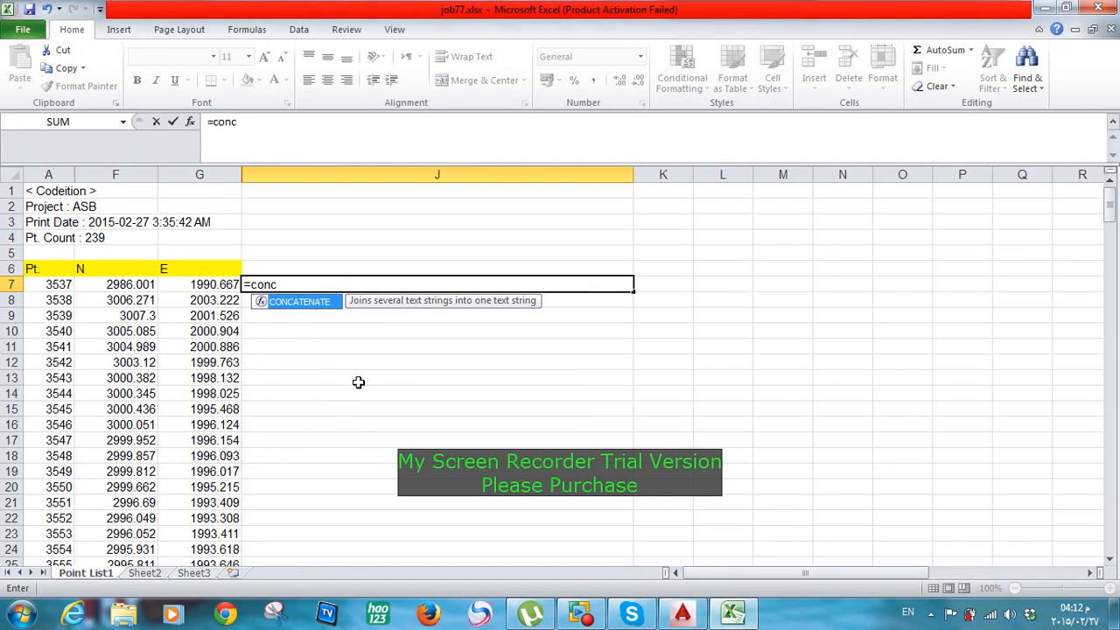
{"action": "type", "text": "cat"}
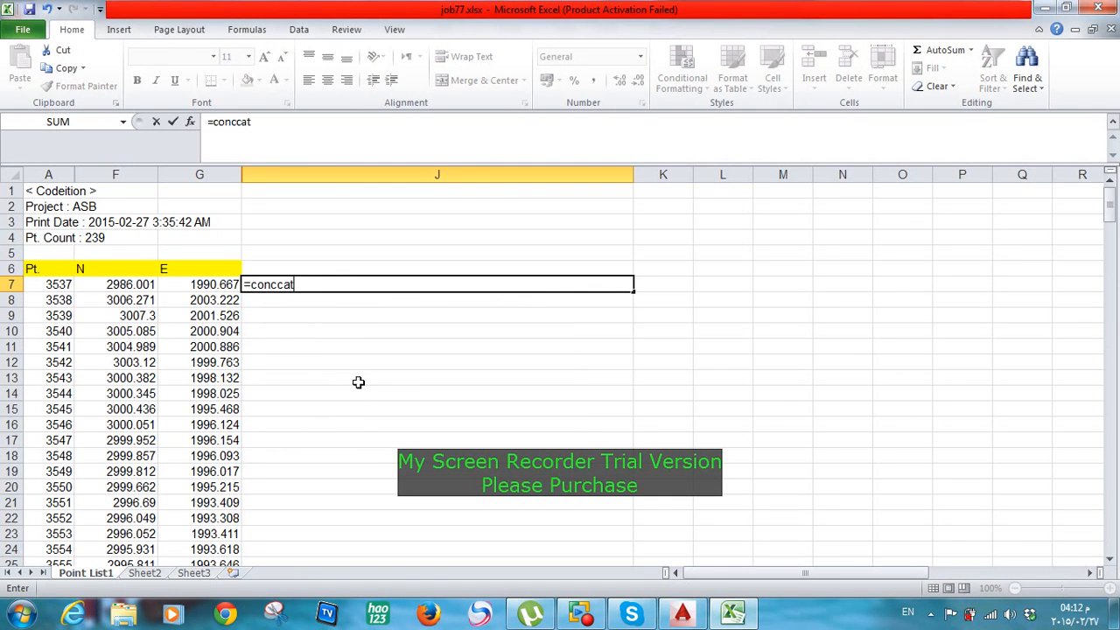
{"action": "key", "text": "BackSpace"}
{"action": "key", "text": "BackSpace"}
{"action": "key", "text": "BackSpace"}
{"action": "key", "text": "BackSpace"}
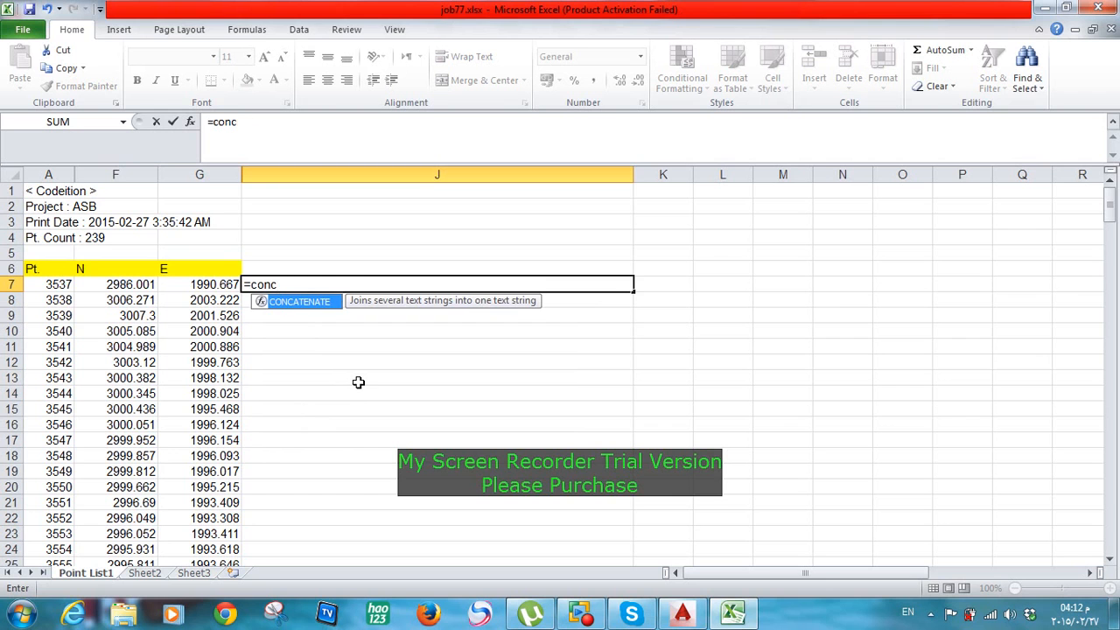
{"action": "type", "text": "atenate("}
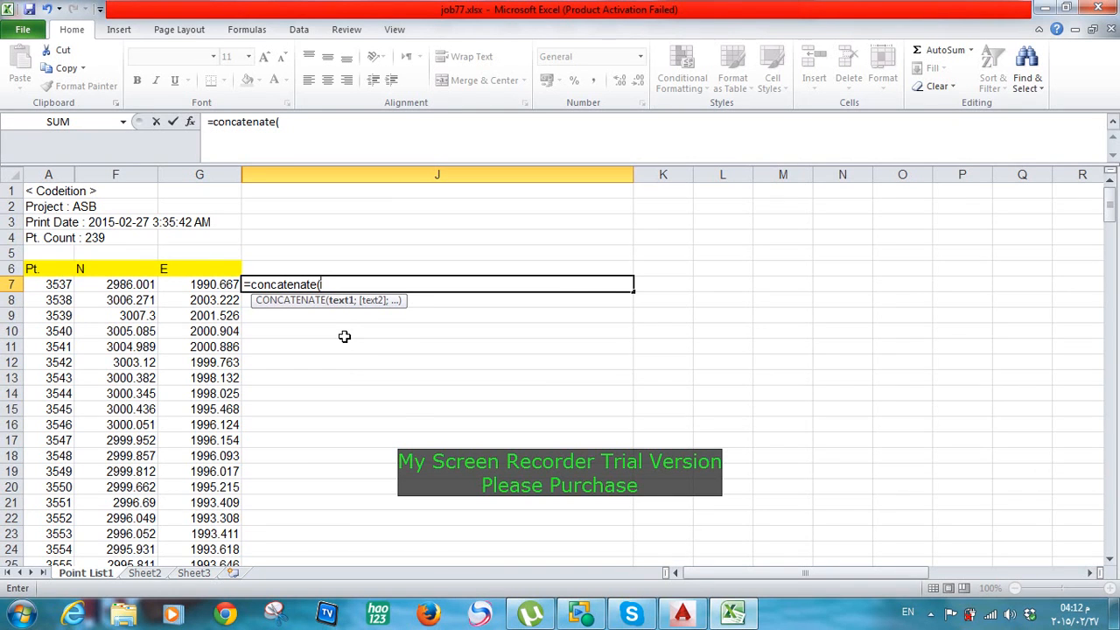
Enter "po" as the first text argument of the J7 formula
{"action": "type", "text": "\"po\""}
{"action": "key", "text": "Left"}
{"action": "key", "text": "Left"}
{"action": "key", "text": "Right"}
{"action": "key", "text": "Right"}
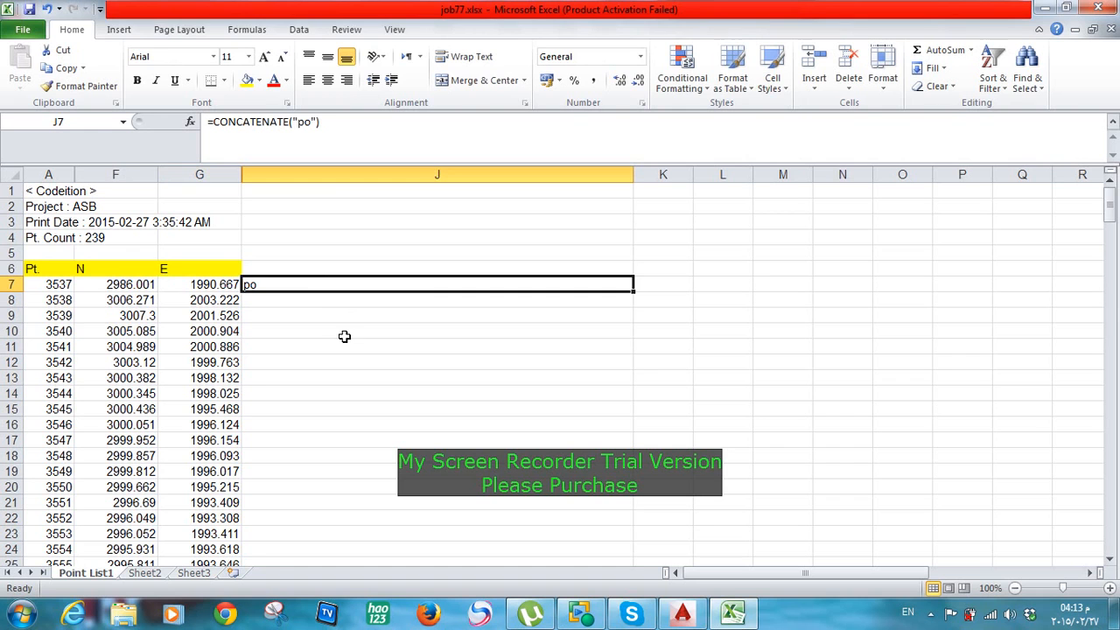
Reopen the J7 formula and add a single space, " ", as the second argument, followed by a semicolon separator
{"action": "double_click", "coordinate": [308, 284]}
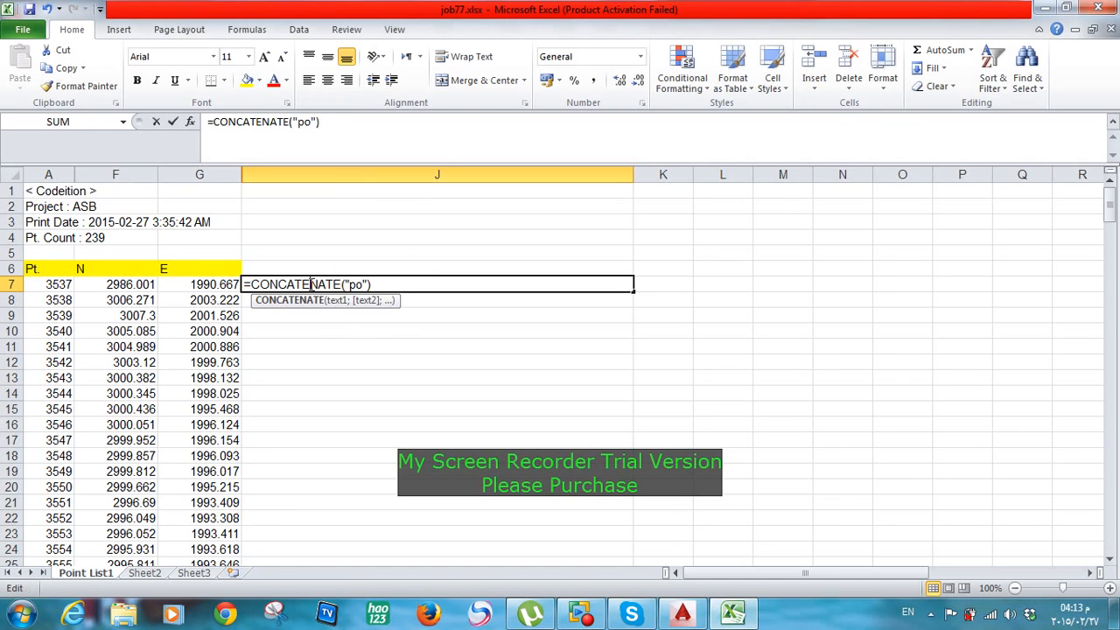
{"action": "left_click", "coordinate": [368, 284]}
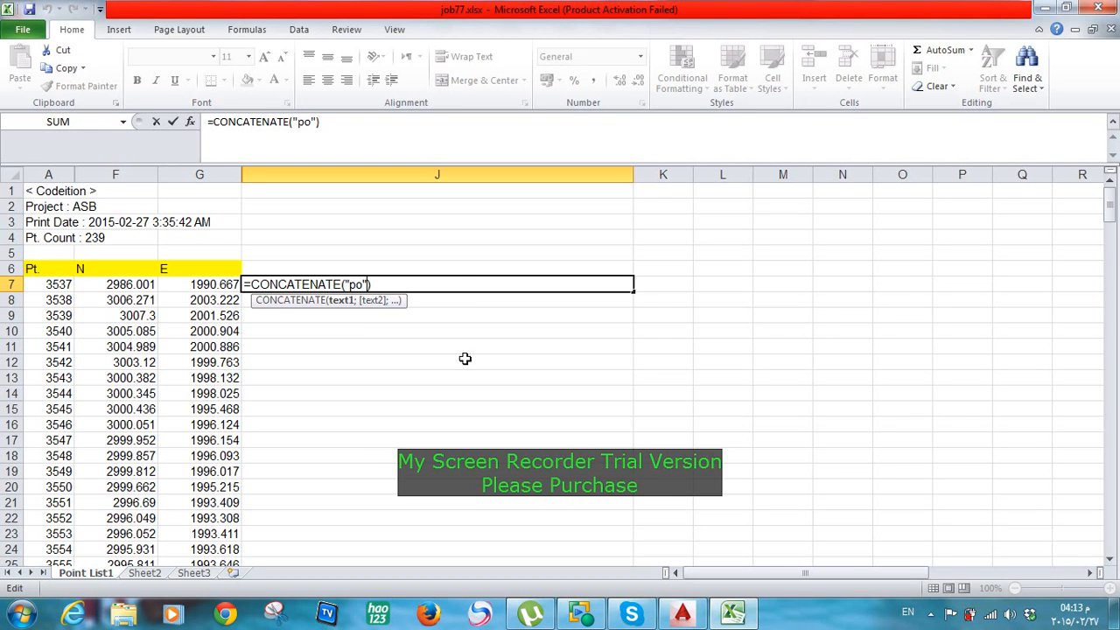
{"action": "type", "text": ";"}
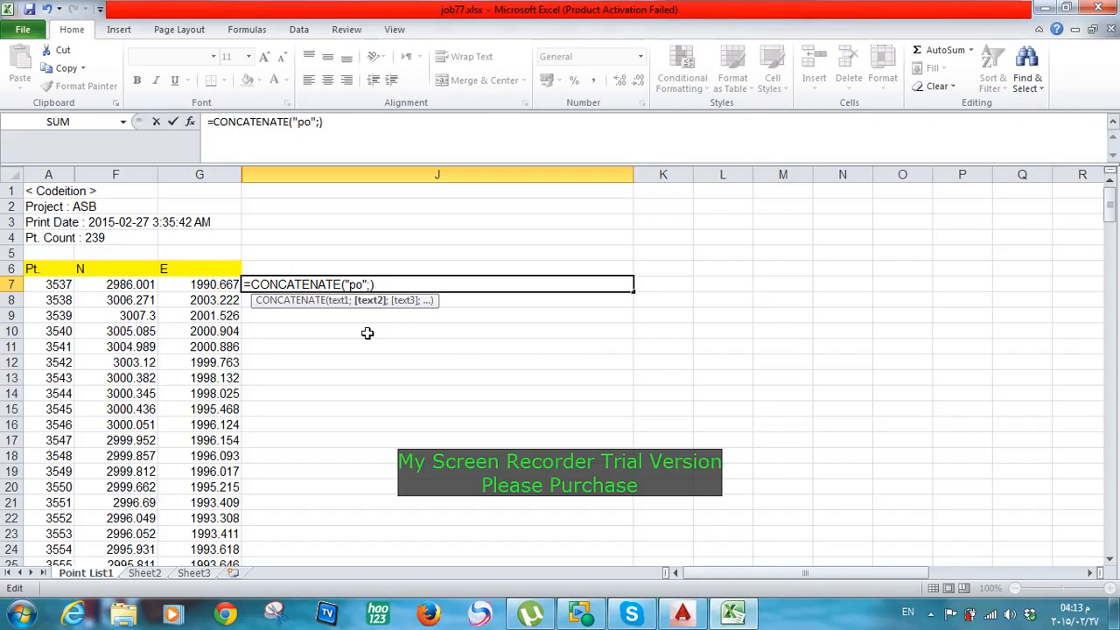
{"action": "type", "text": "\" \""}
{"action": "key", "text": "BackSpace"}
{"action": "key", "text": "BackSpace"}
{"action": "key", "text": "BackSpace"}
{"action": "type", "text": "\" \";"}
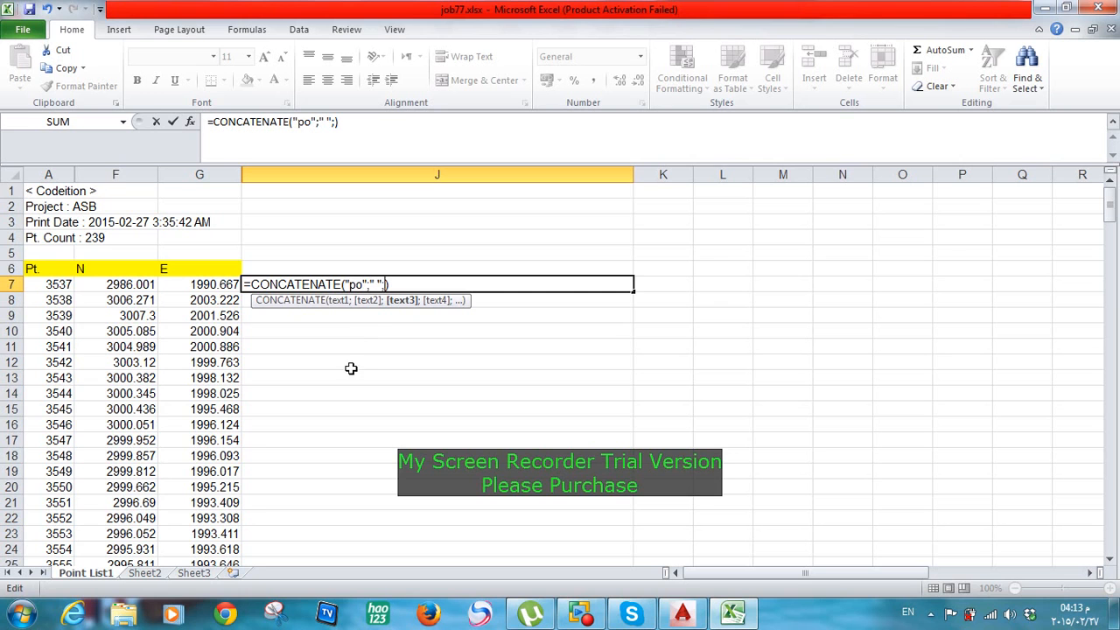
Complete the J7 formula with the E coordinate G7, a comma text "," and the N coordinate F7
{"action": "left_click", "coordinate": [195, 285]}
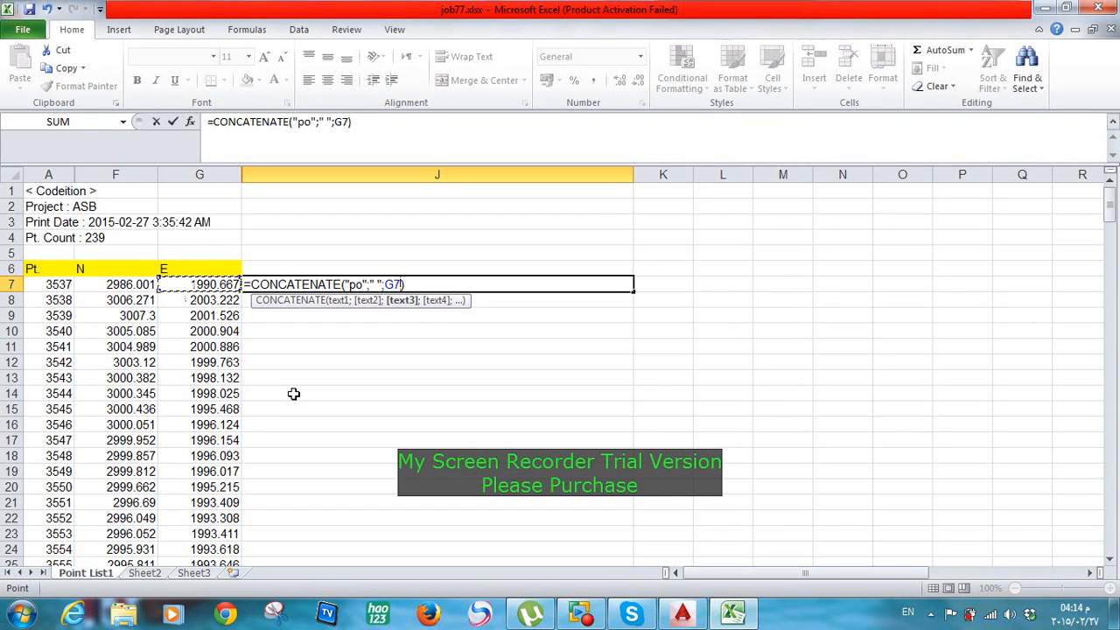
{"action": "type", "text": ";\","}
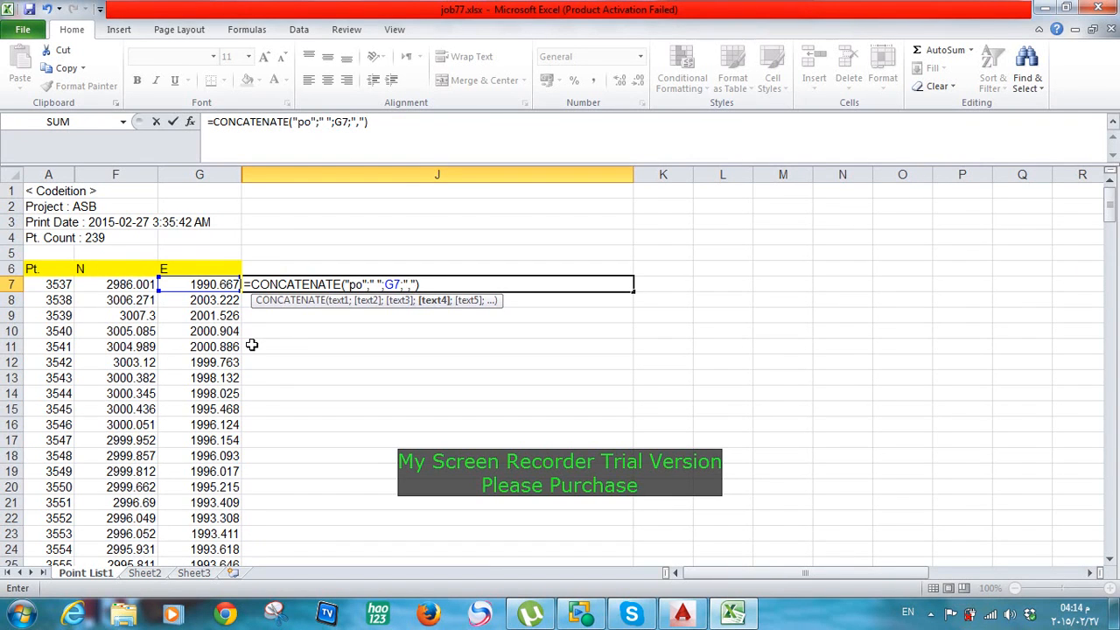
{"action": "type", "text": ";"}
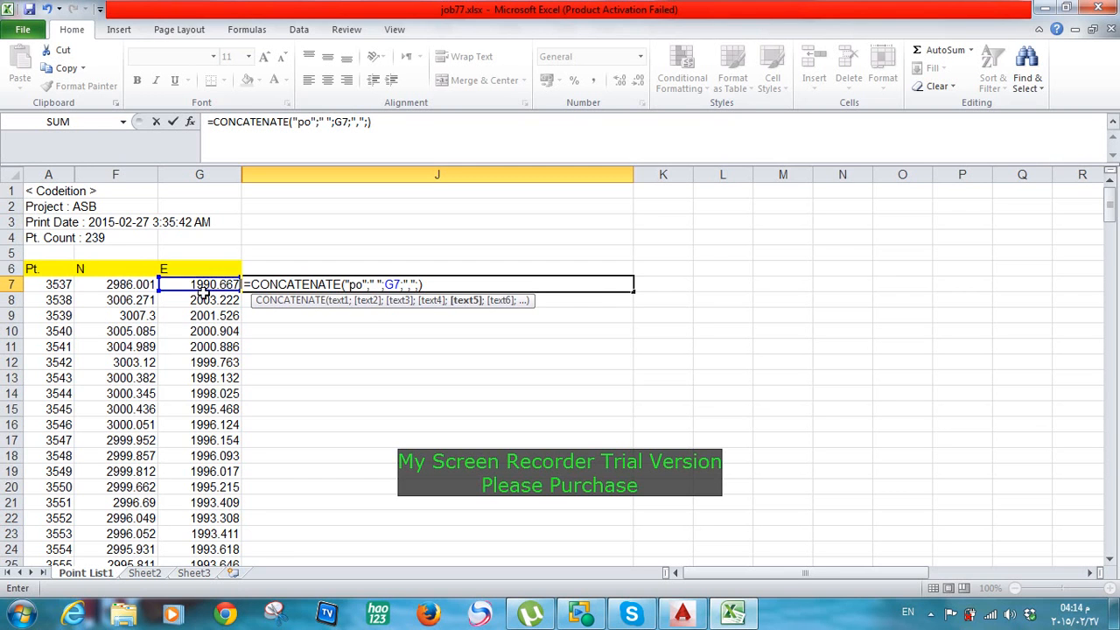
{"action": "left_click", "coordinate": [131, 285]}
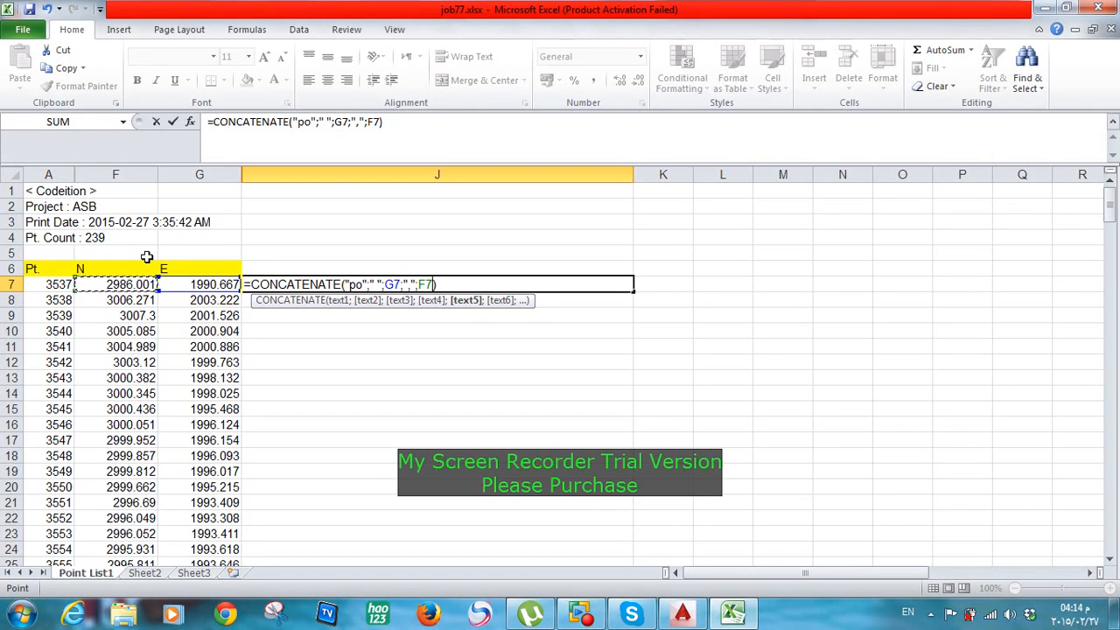
{"action": "key", "text": "Right"}
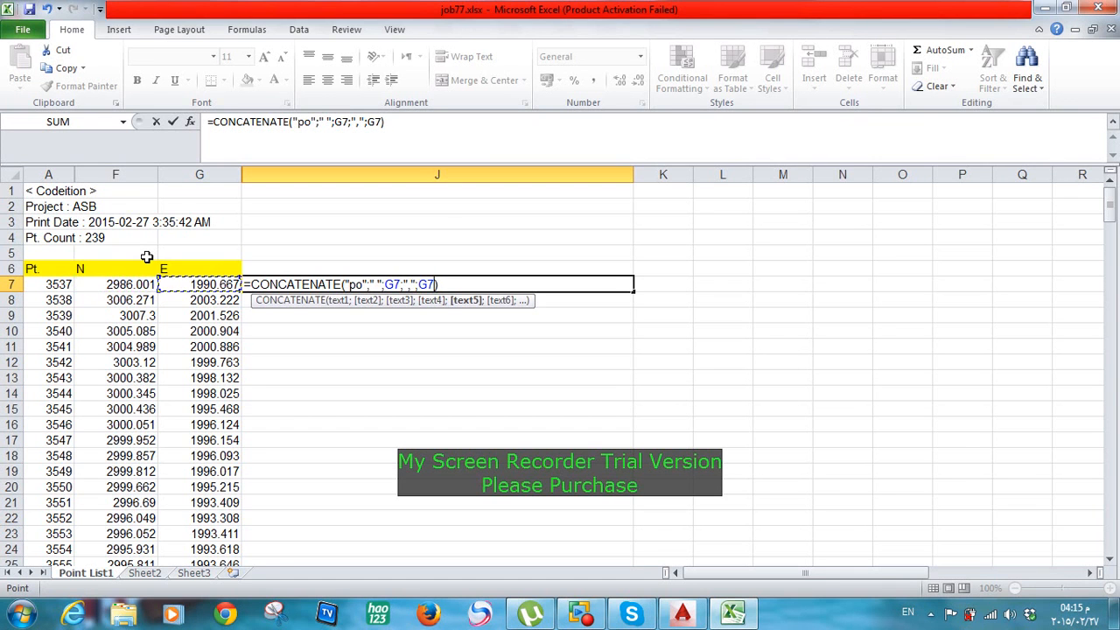
{"action": "key", "text": "Left"}
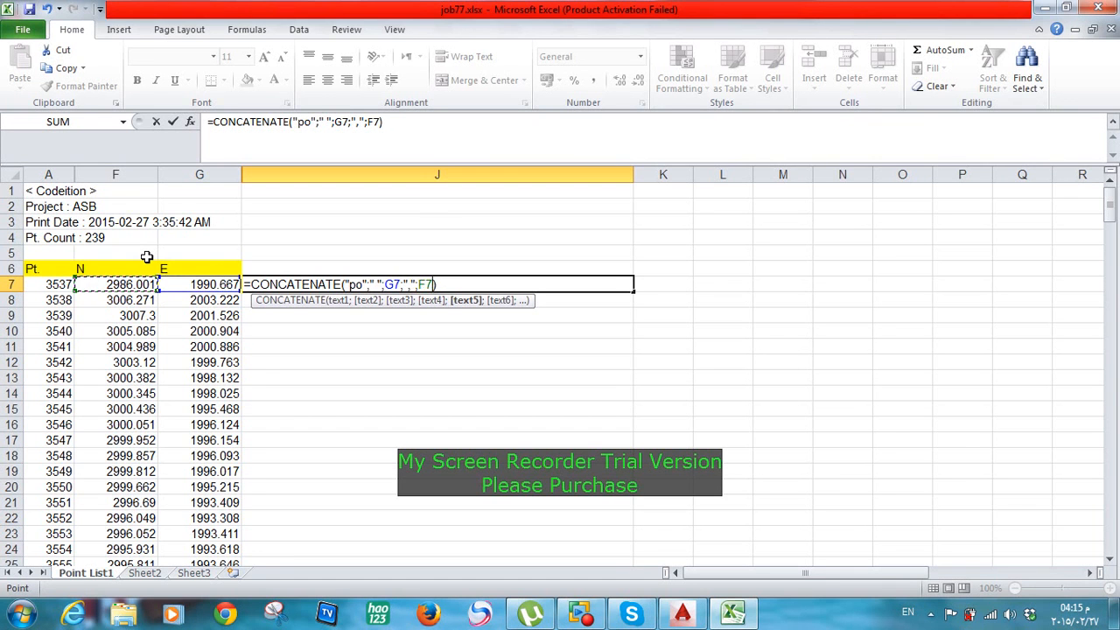
{"action": "key", "text": "Return"}
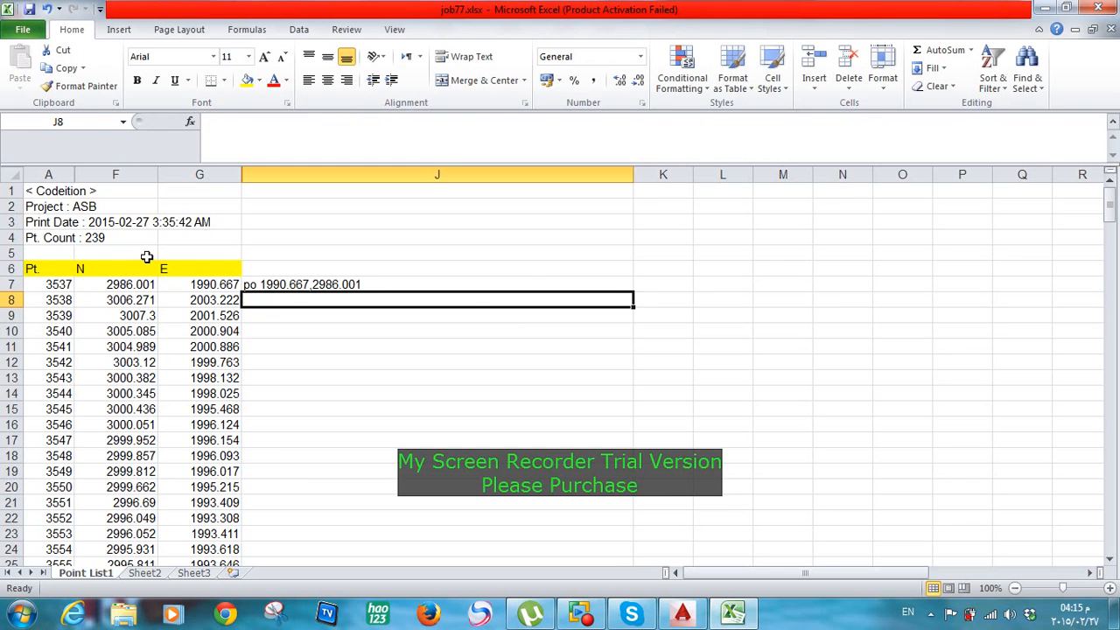
Copy the concatenated point text in cell J7
{"action": "left_click", "coordinate": [277, 290]}
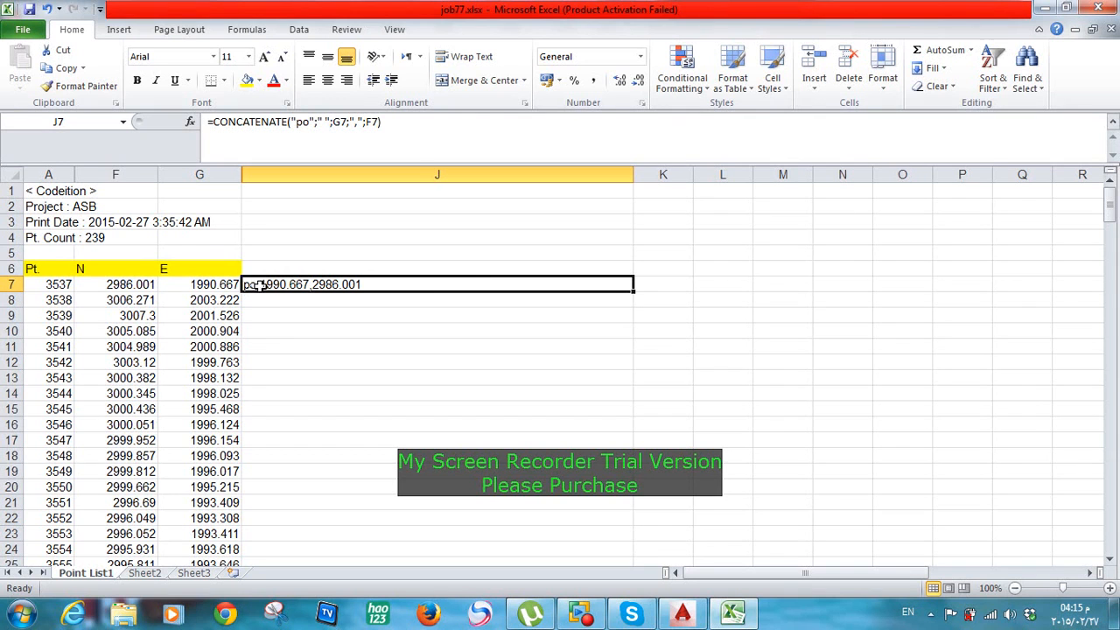
{"action": "key", "text": "ctrl+c"}
{"action": "right_click", "coordinate": [334, 285]}
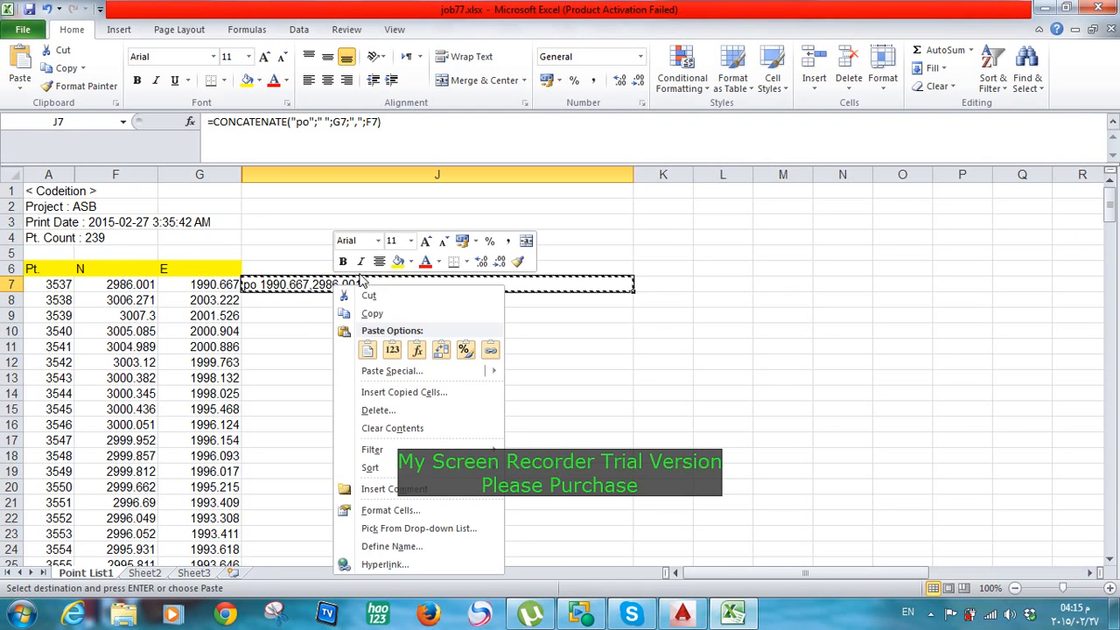
{"action": "left_click", "coordinate": [373, 314]}
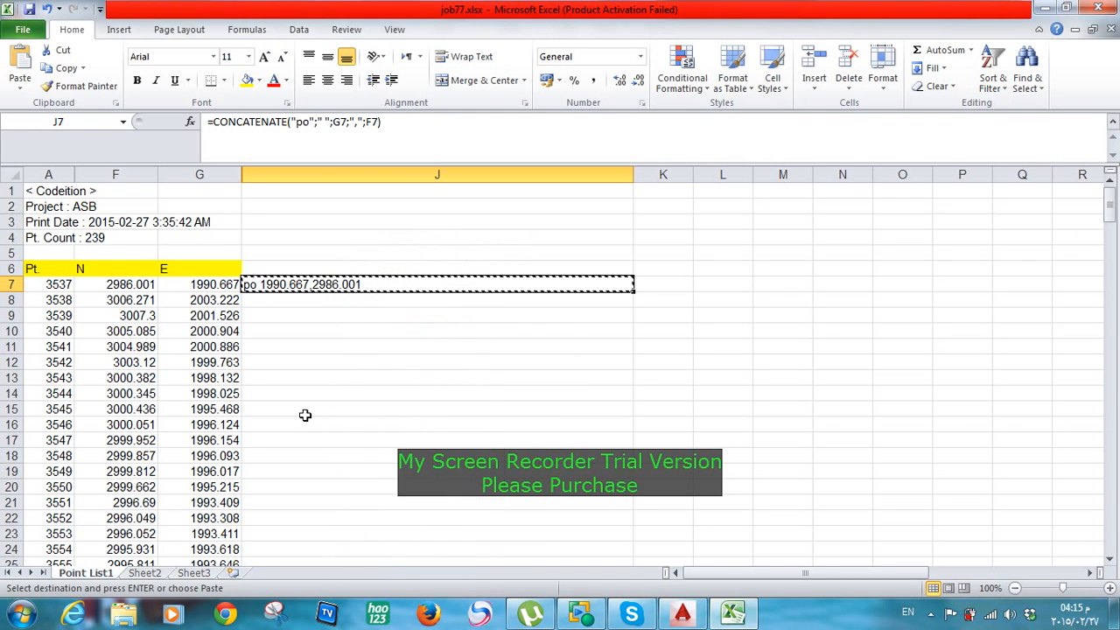
Switch to AutoCAD and paste the copied point text into the command line to plot the first surveyed point
{"action": "left_click", "coordinate": [700, 620]}
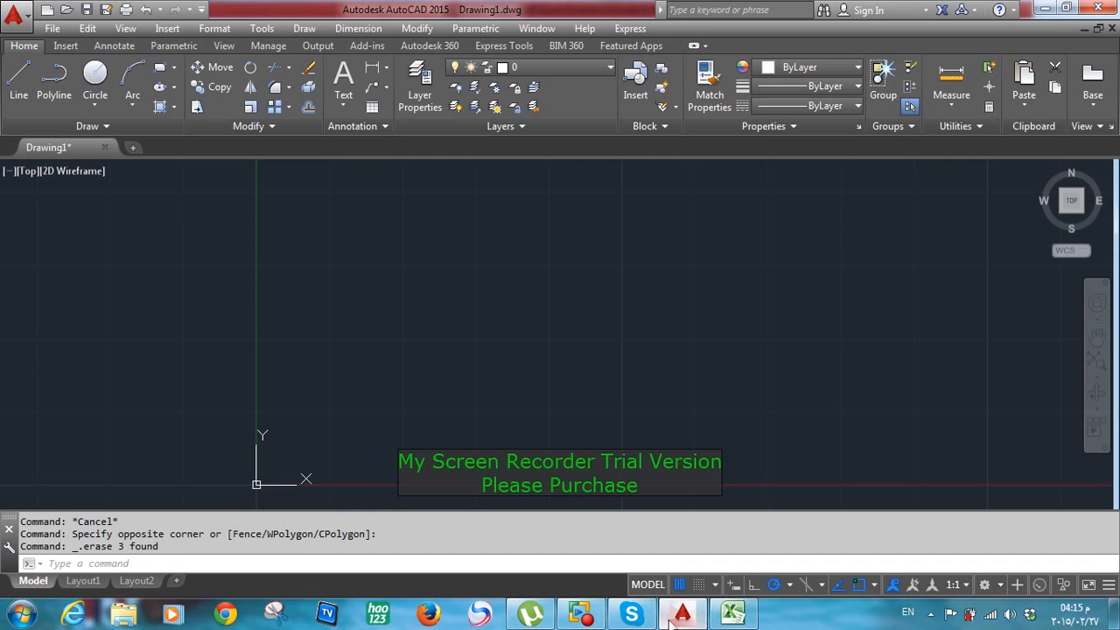
{"action": "right_click", "coordinate": [301, 566]}
{"action": "left_click", "coordinate": [356, 501]}
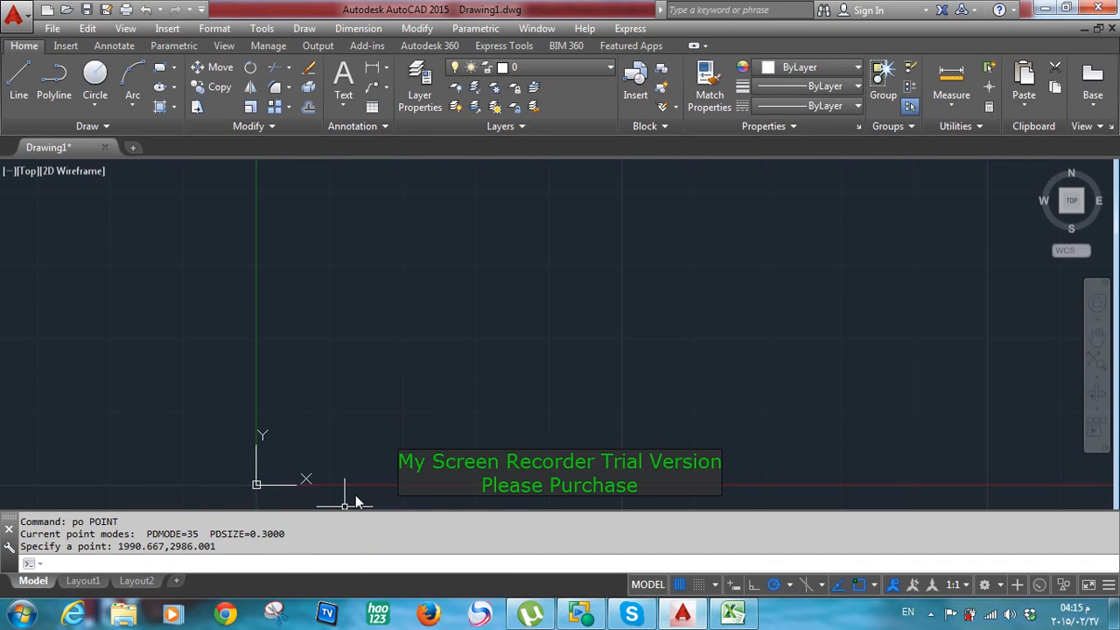
{"action": "middle_click", "coordinate": [393, 404]}
{"action": "middle_click", "coordinate": [393, 404]}
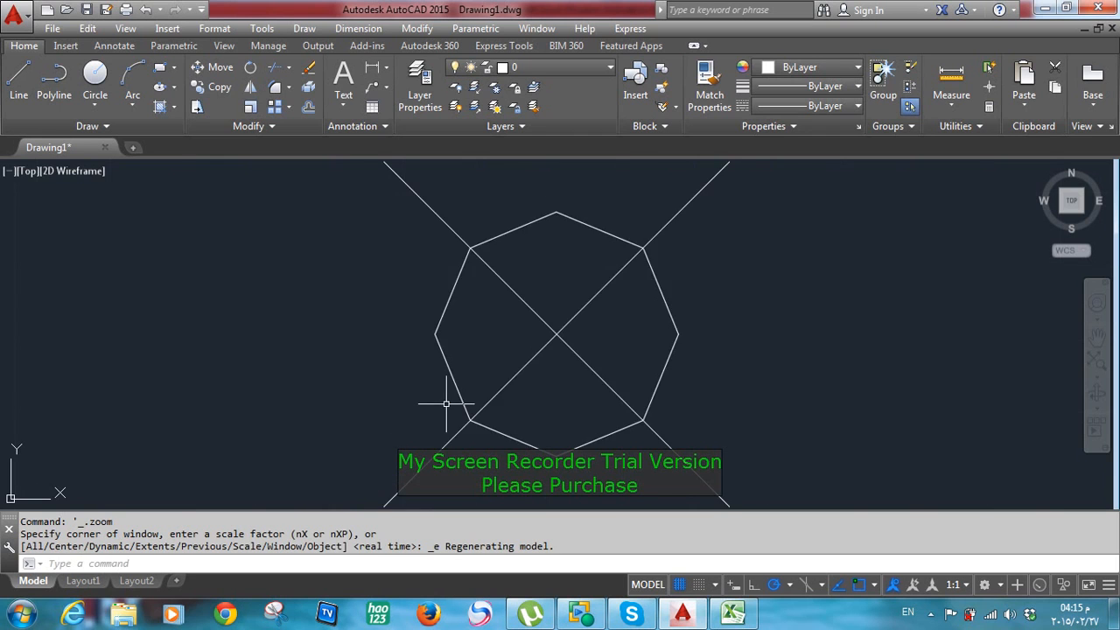
{"action": "scroll", "coordinate": [445, 404], "scroll_direction": "down", "scroll_amount": 8}
{"action": "mouse_move", "coordinate": [444, 405]}
{"action": "left_mouse_down"}
{"action": "mouse_move", "coordinate": [405, 312]}
{"action": "mouse_move", "coordinate": [395, 316]}
{"action": "mouse_move", "coordinate": [436, 360]}
{"action": "left_mouse_up"}
{"action": "scroll", "coordinate": [394, 324], "scroll_direction": "down", "scroll_amount": 2}
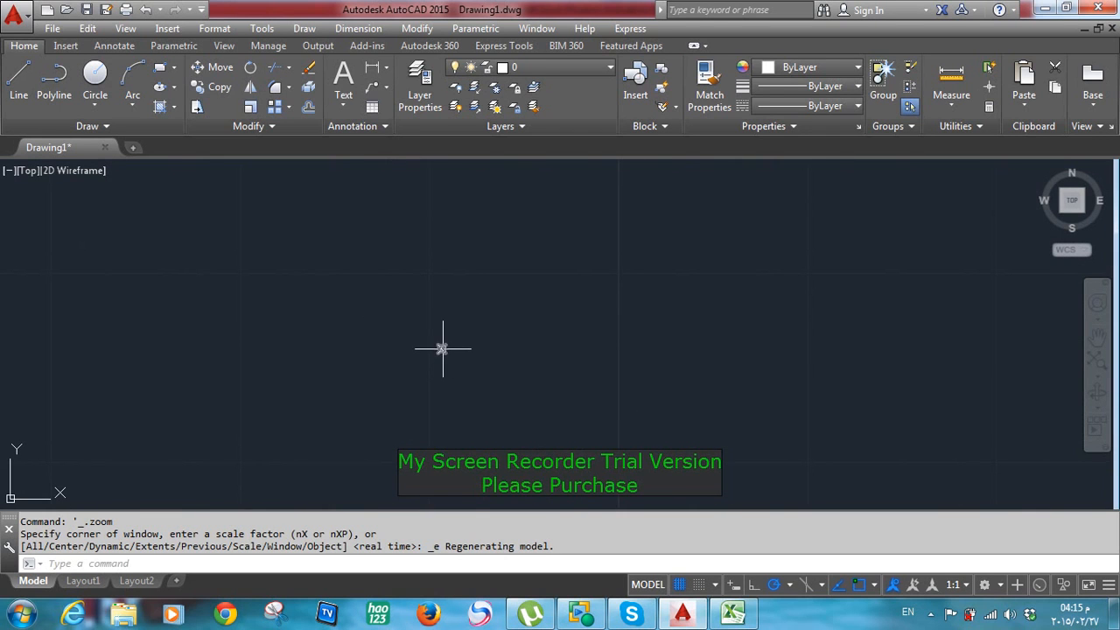
{"action": "mouse_move", "coordinate": [442, 348]}
Switch back to Excel and fill the J7 formula down column J for every point in the list
{"action": "left_click", "coordinate": [735, 615]}
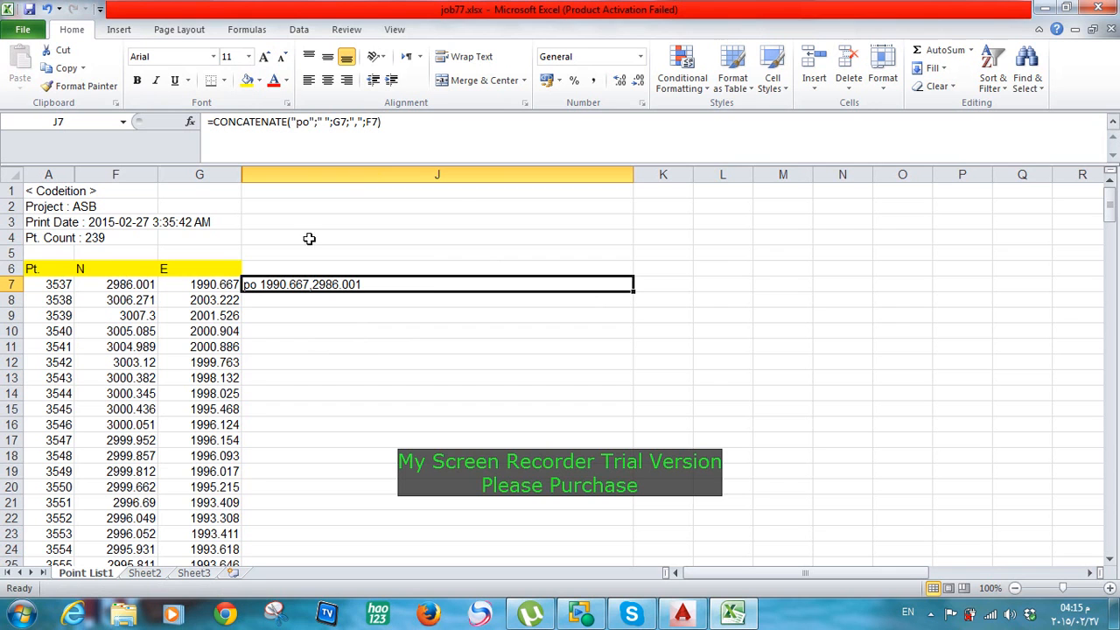
{"action": "double_click", "coordinate": [635, 293]}
{"action": "left_click", "coordinate": [447, 364]}
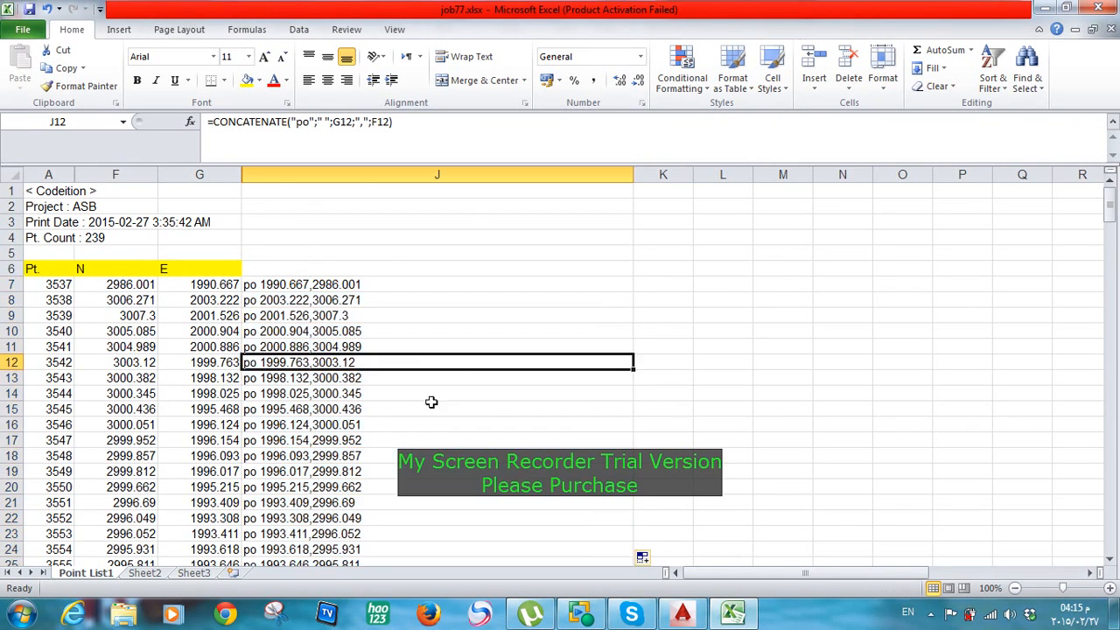
Select all the concatenated point texts from J245 up to J7 and copy them
{"action": "scroll", "coordinate": [432, 402], "scroll_direction": "down", "scroll_amount": 3}
{"action": "scroll", "coordinate": [393, 308], "scroll_direction": "down", "scroll_amount": 6}
{"action": "left_click", "coordinate": [374, 395]}
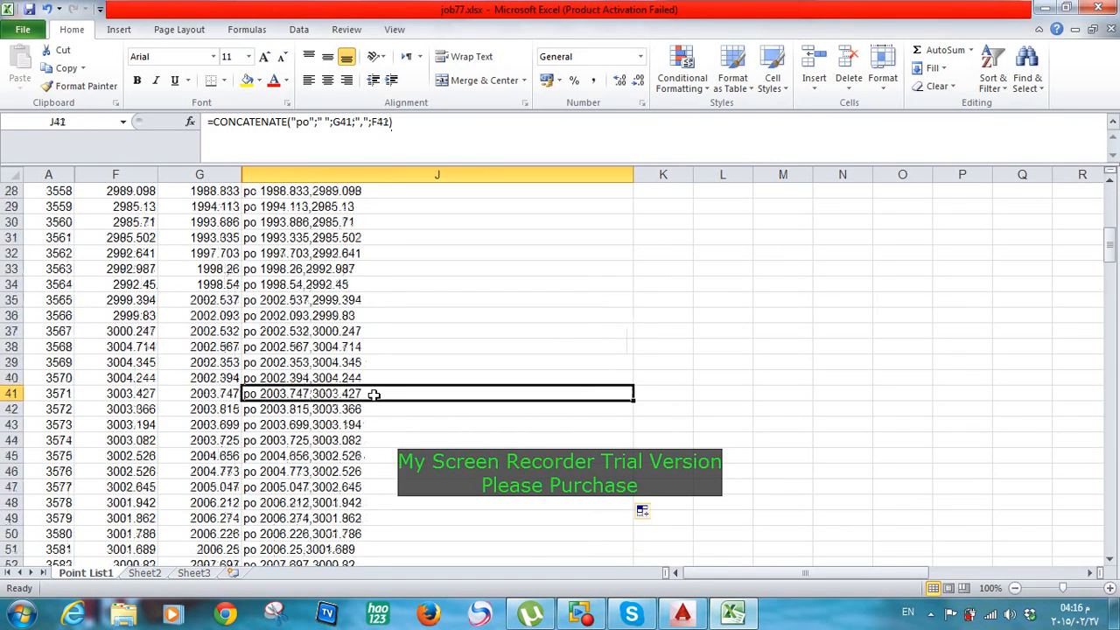
{"action": "scroll", "coordinate": [373, 395], "scroll_direction": "down", "scroll_amount": 20}
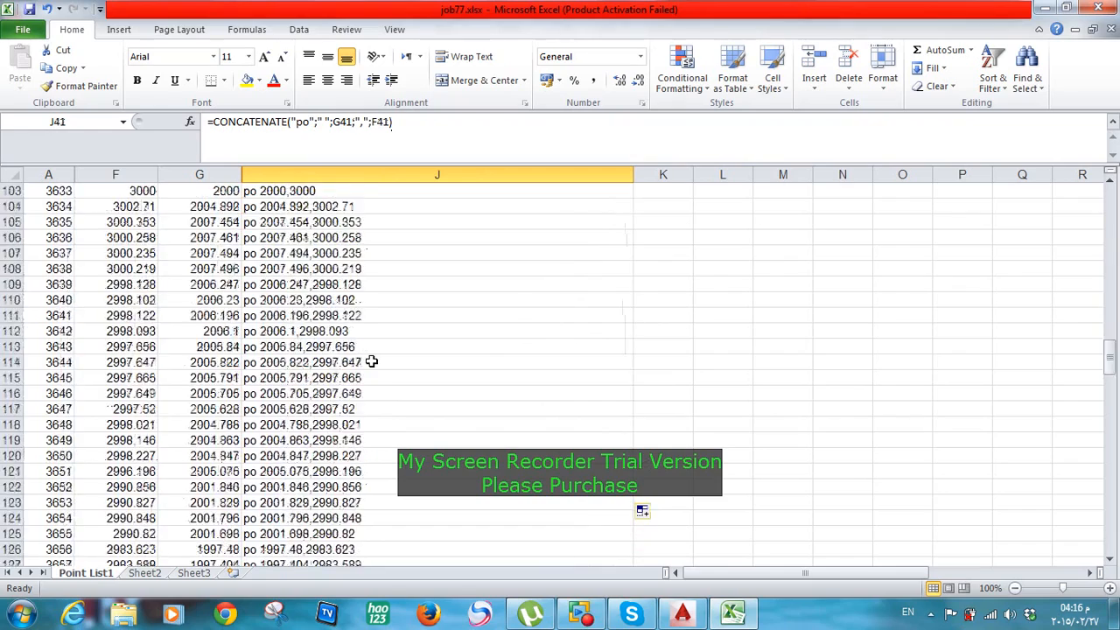
{"action": "scroll", "coordinate": [371, 361], "scroll_direction": "down", "scroll_amount": 20}
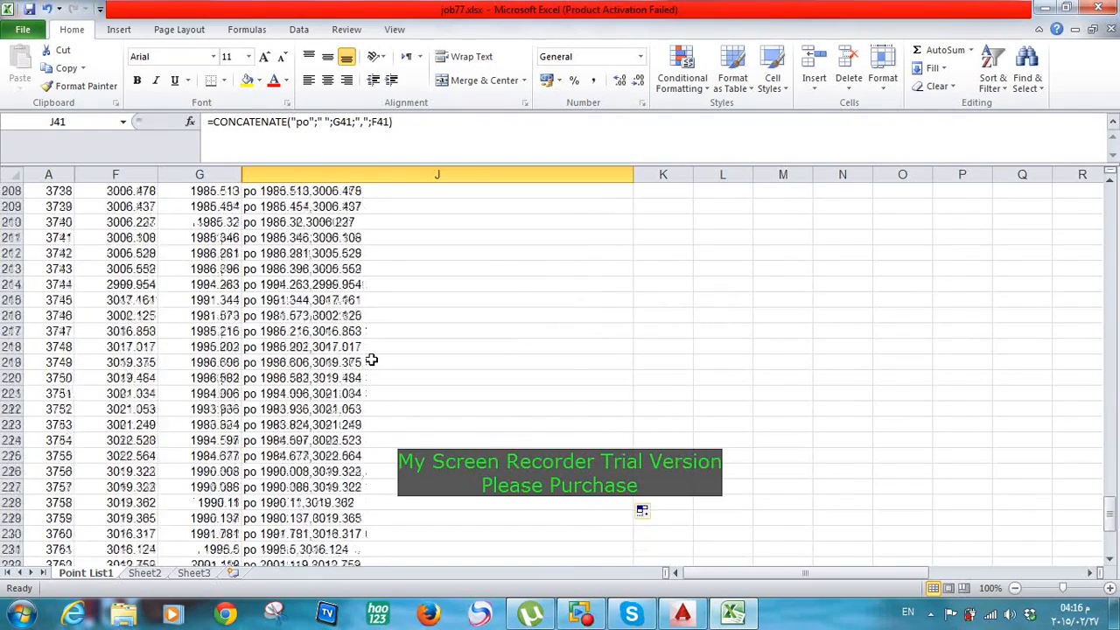
{"action": "scroll", "coordinate": [371, 360], "scroll_direction": "down", "scroll_amount": 9}
{"action": "left_click_drag", "start_coordinate": [367, 351], "coordinate": [376, 67]}
{"action": "left_click_drag", "start_coordinate": [374, 222], "coordinate": [365, 218]}
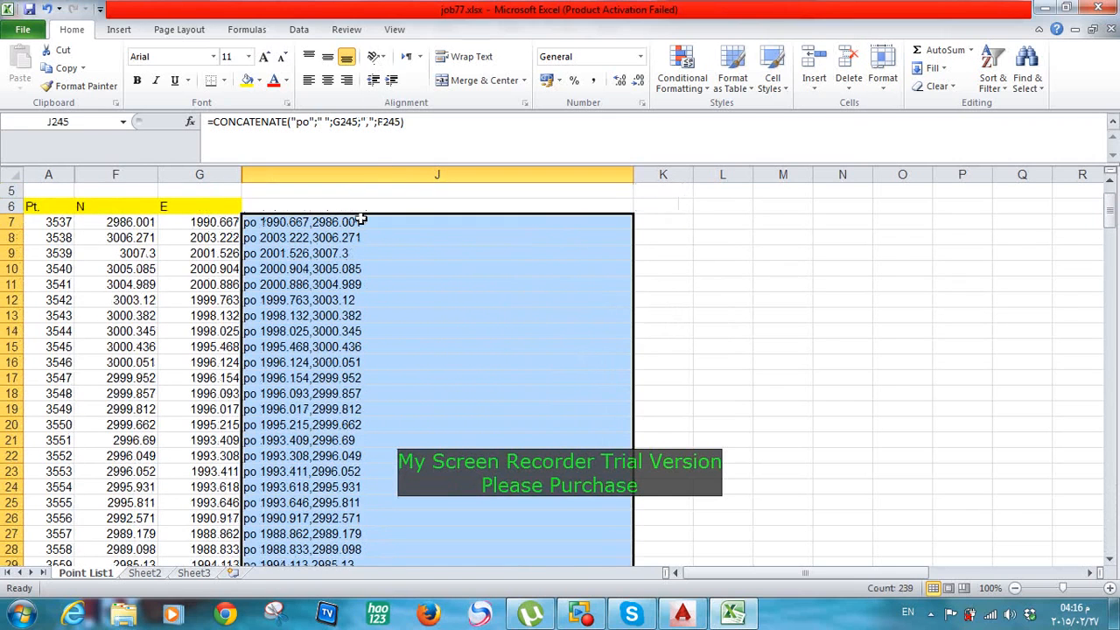
{"action": "right_click", "coordinate": [376, 225]}
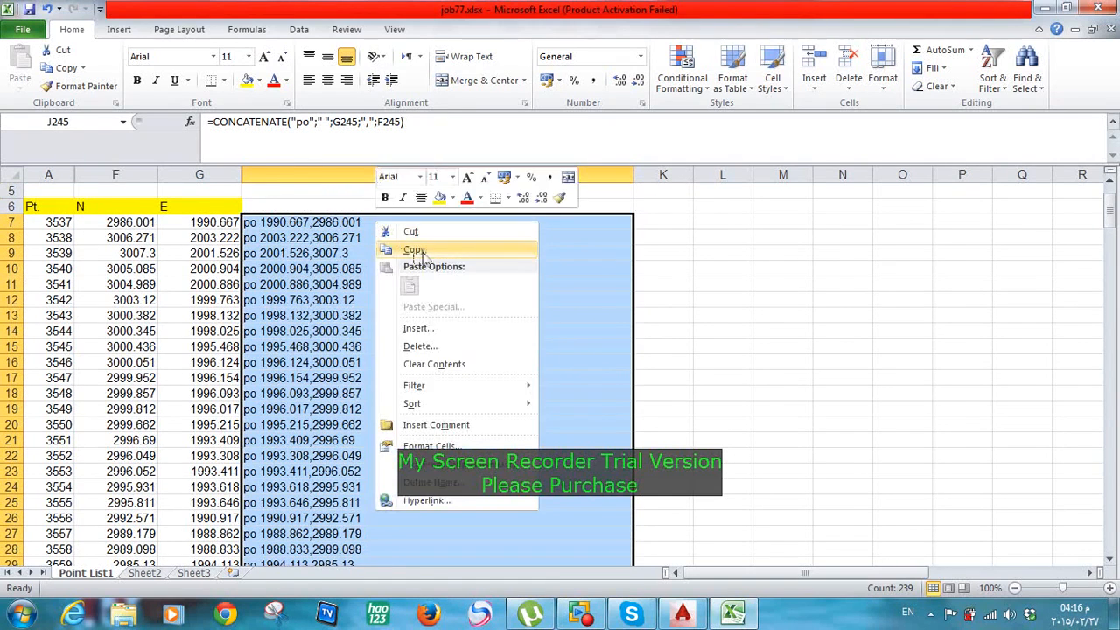
{"action": "left_click", "coordinate": [405, 252]}
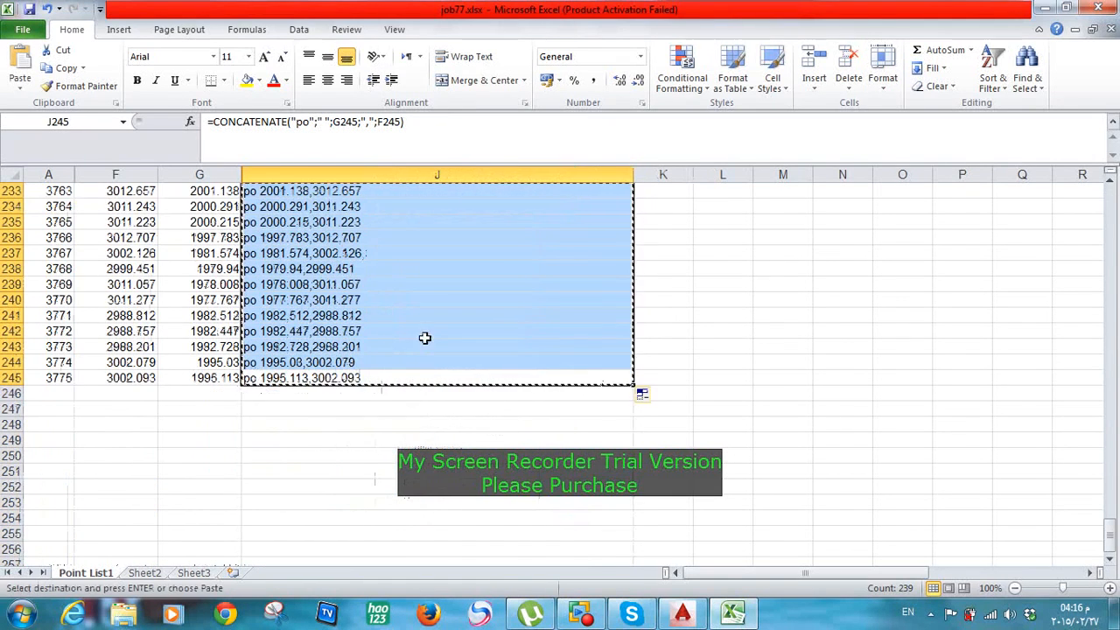
Switch to AutoCAD and erase the single point already plotted in the drawing
{"action": "left_click", "coordinate": [681, 612]}
{"action": "left_click", "coordinate": [500, 327]}
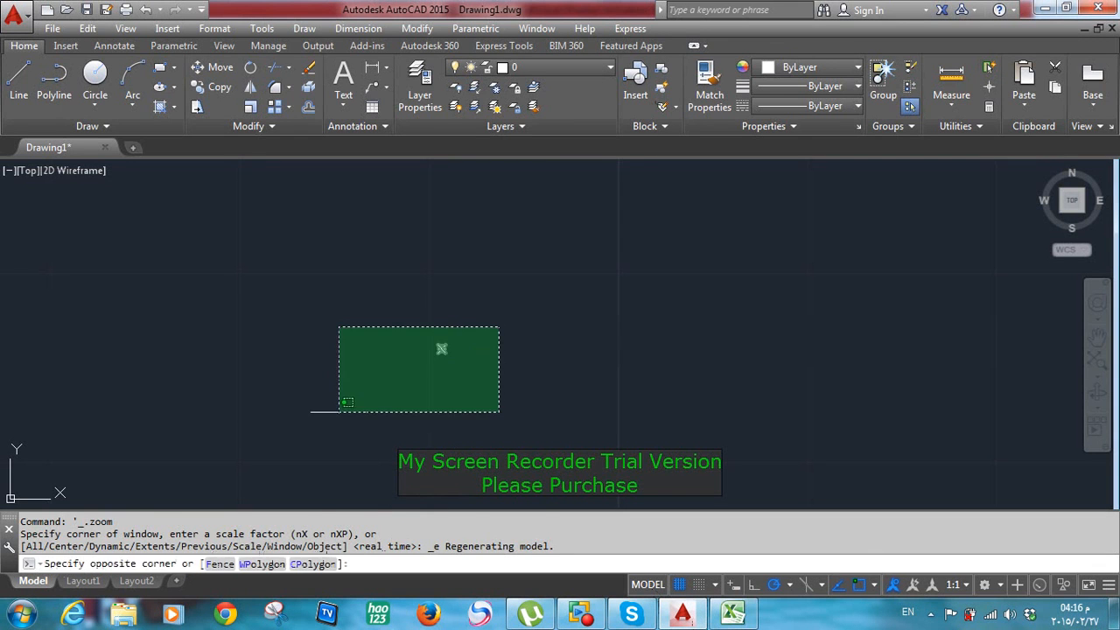
{"action": "left_click", "coordinate": [338, 411]}
{"action": "key", "text": "Delete"}
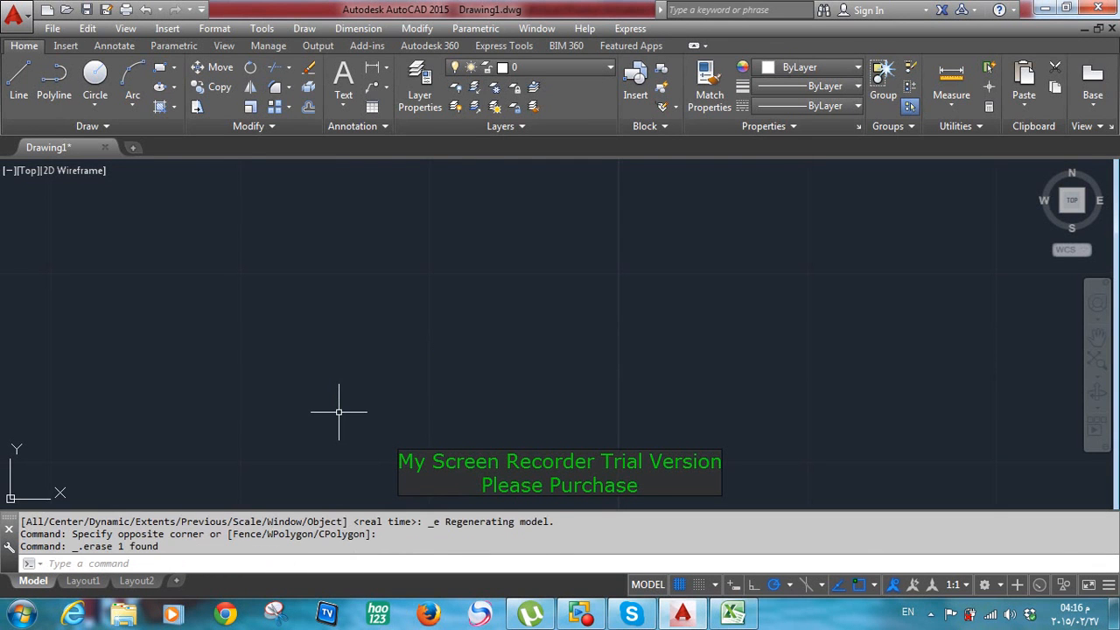
Paste all the copied point commands into the command line to plot every surveyed point
{"action": "right_click", "coordinate": [290, 564]}
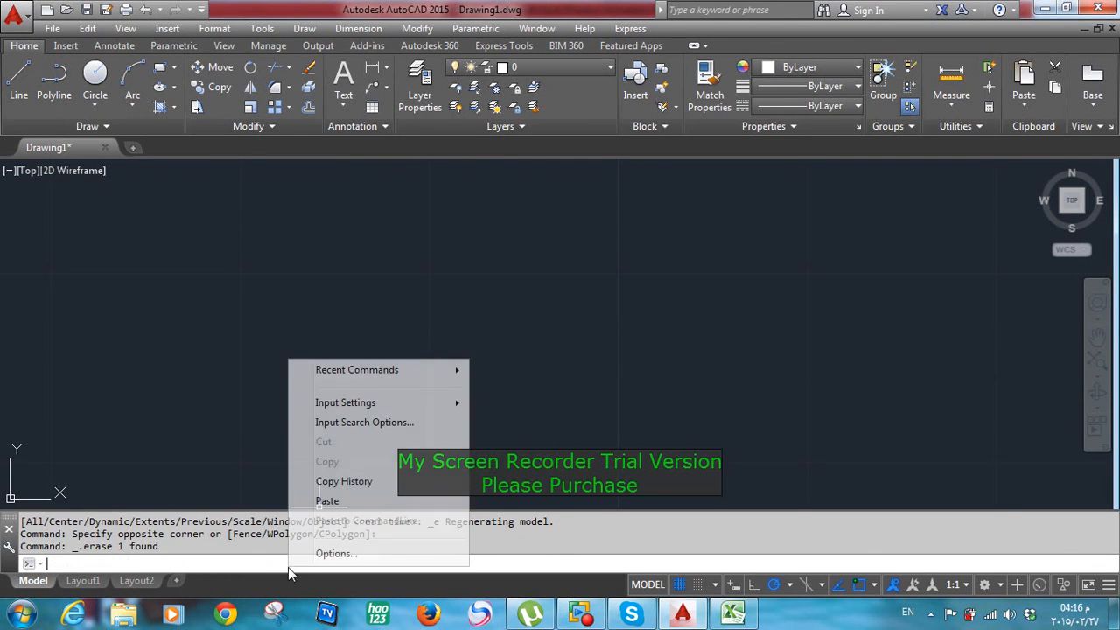
{"action": "left_click", "coordinate": [327, 502]}
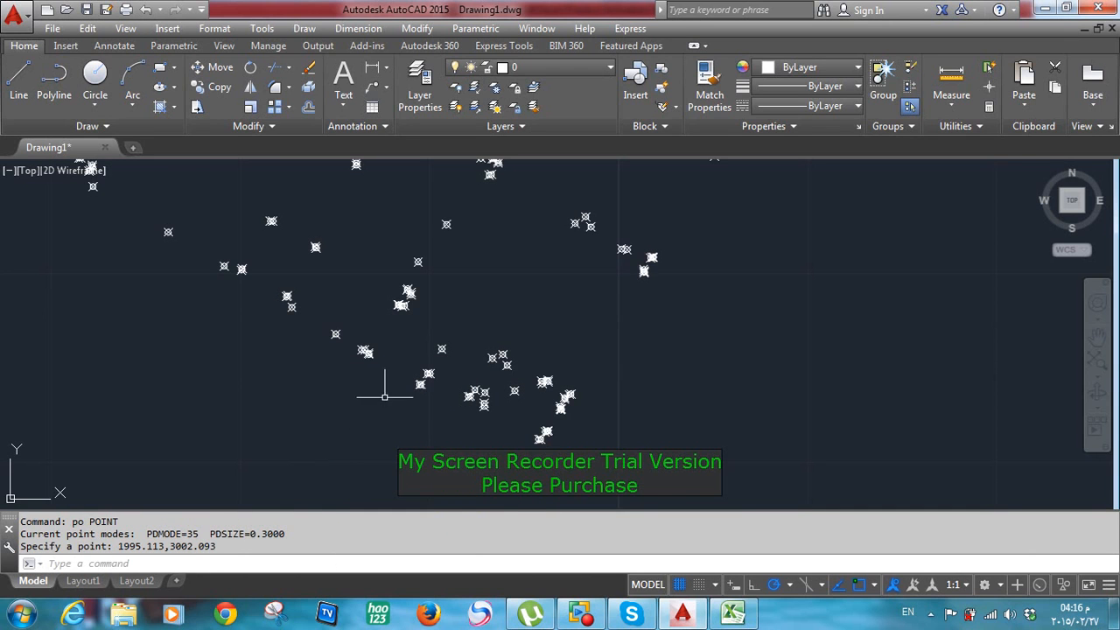
Examine the overall layout of the plotted points and inspect the overlapping point markers up close
{"action": "scroll", "coordinate": [456, 385], "scroll_direction": "down", "scroll_amount": 5}
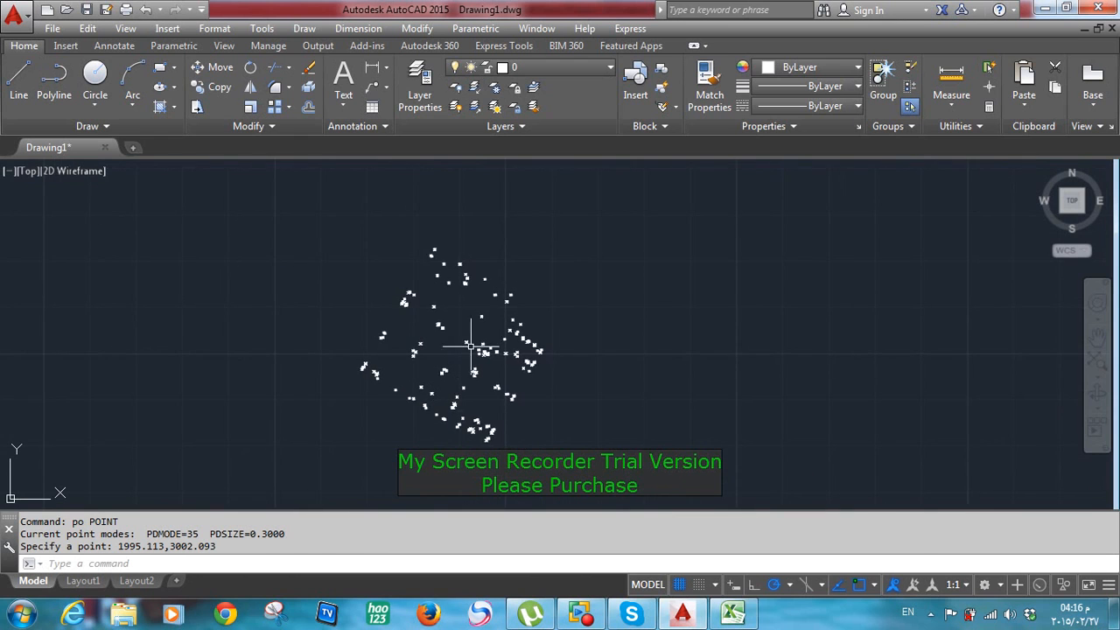
{"action": "scroll", "coordinate": [473, 370], "scroll_direction": "up", "scroll_amount": 6}
{"action": "scroll", "coordinate": [262, 306], "scroll_direction": "up", "scroll_amount": 5}
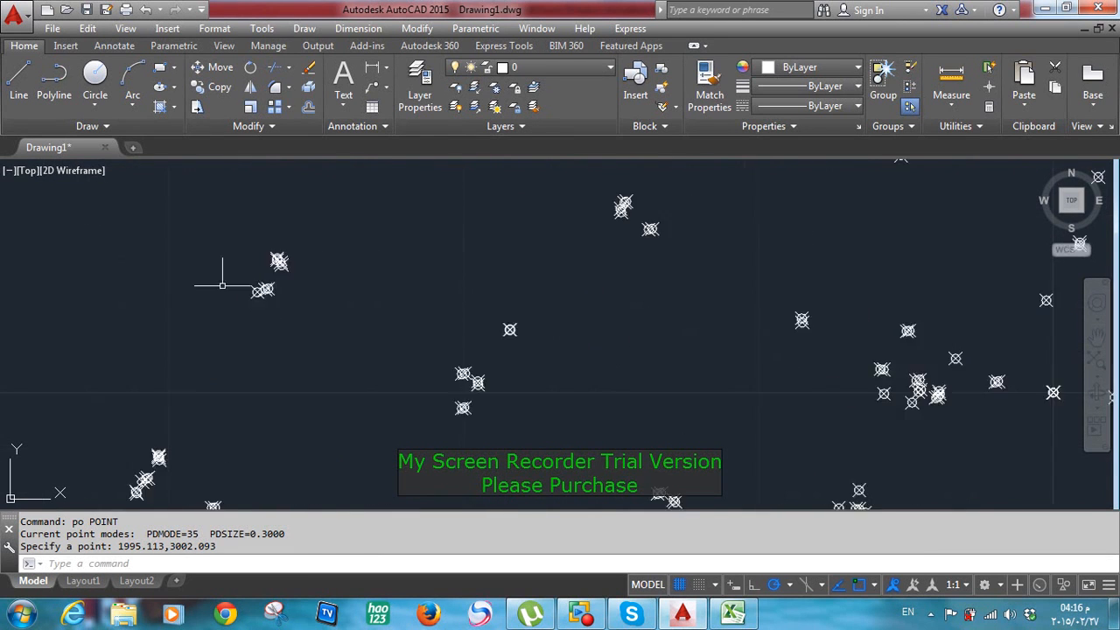
{"action": "scroll", "coordinate": [280, 293], "scroll_direction": "up", "scroll_amount": 5}
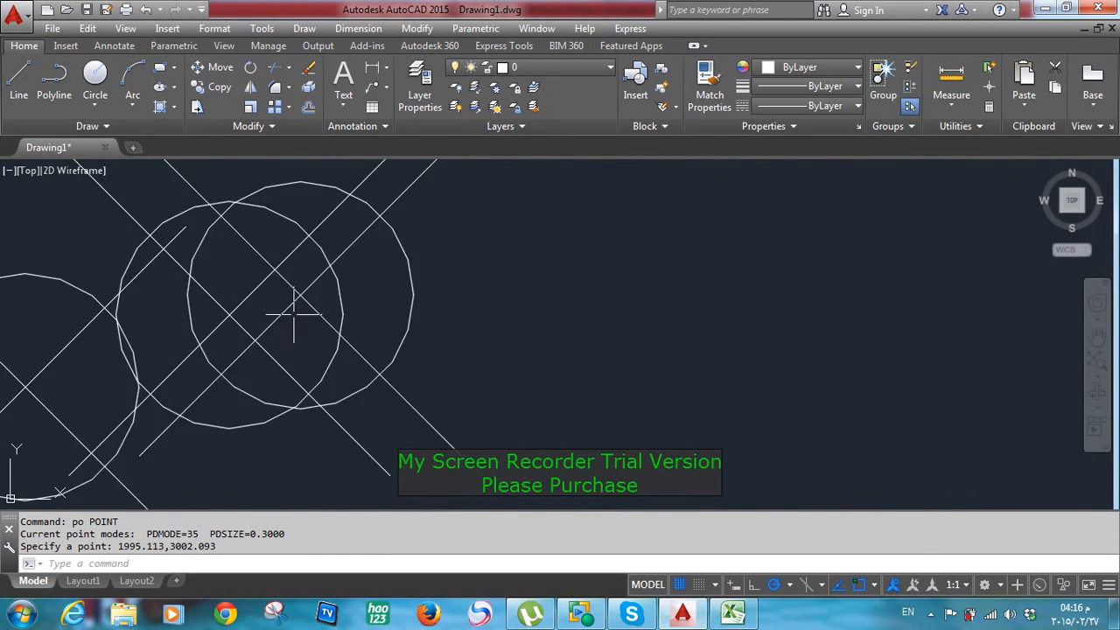
{"action": "scroll", "coordinate": [315, 341], "scroll_direction": "down", "scroll_amount": 4}
{"action": "scroll", "coordinate": [322, 352], "scroll_direction": "down", "scroll_amount": 4}
{"action": "scroll", "coordinate": [421, 390], "scroll_direction": "up", "scroll_amount": 1}
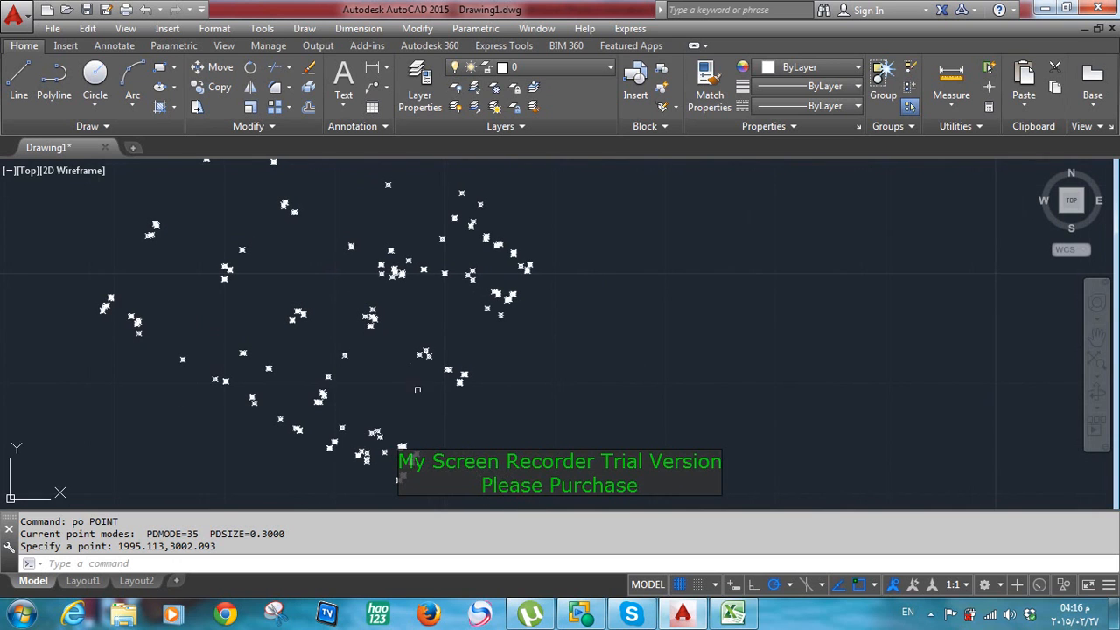